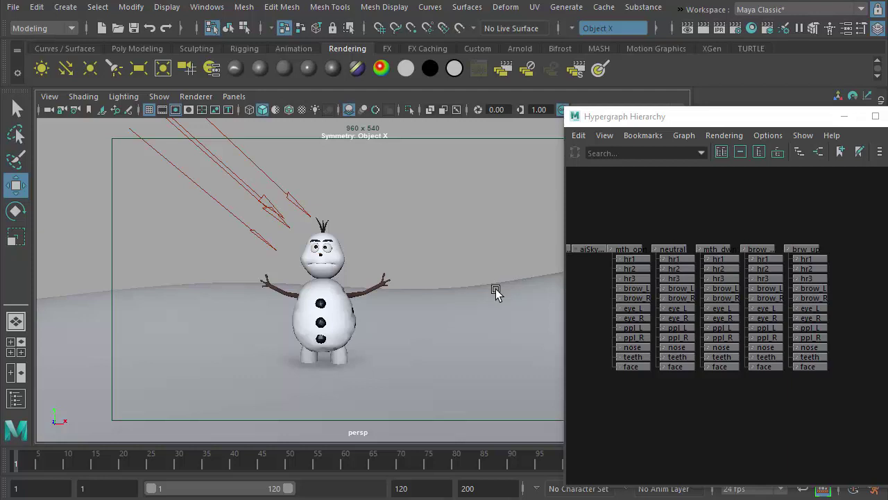
Orbit and dolly to face the snowman head-on, then select its right arm
scroll(343, 282, "up", 3)
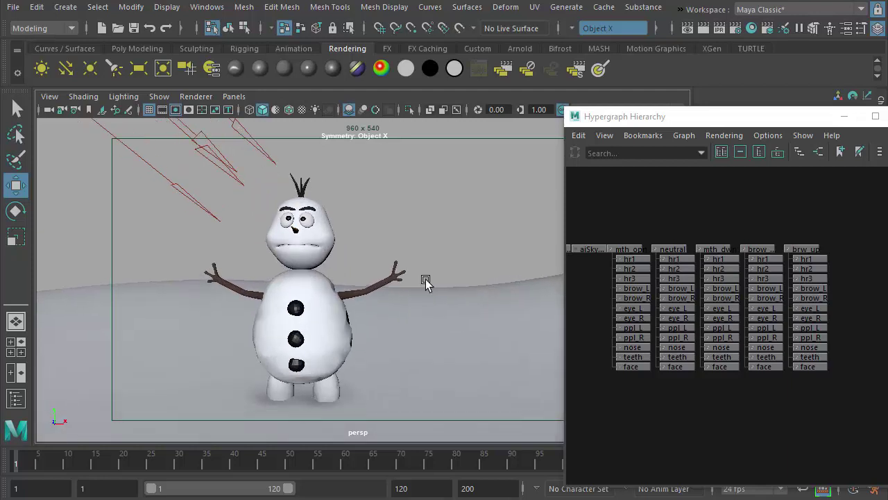
scroll(422, 281, "up", 2)
left_click(197, 277)
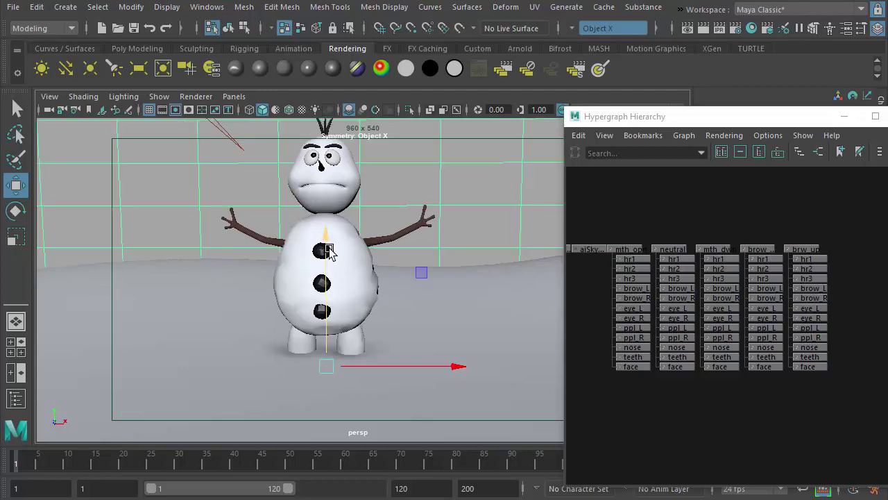
left_click_drag(330, 253, 386, 278, "alt")
left_click(371, 372)
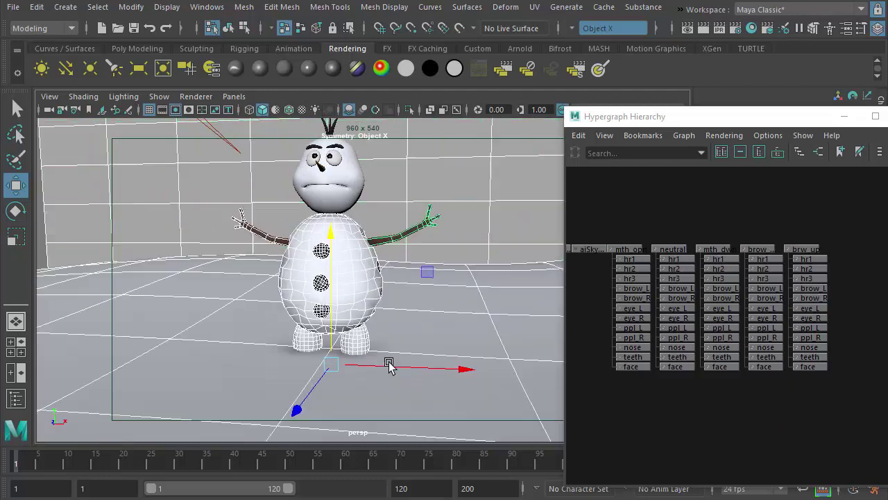
scroll(396, 291, "down", 2)
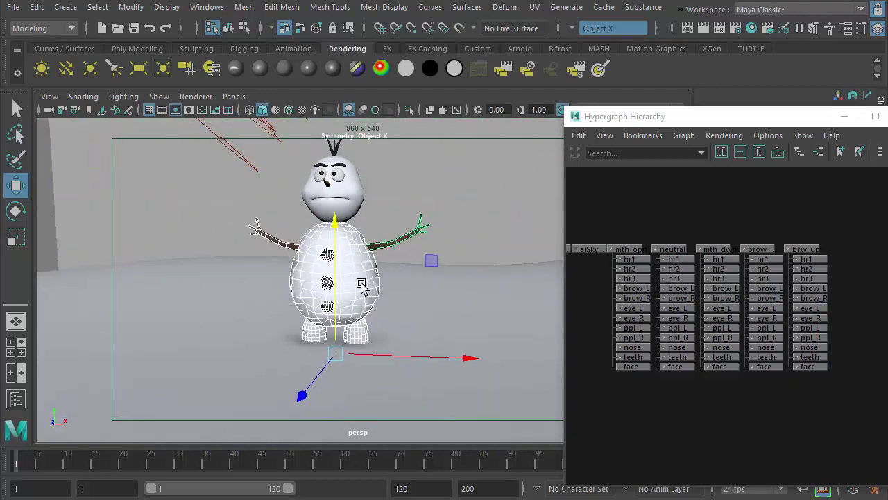
key("4")
left_click_drag(429, 300, 369, 227, "alt")
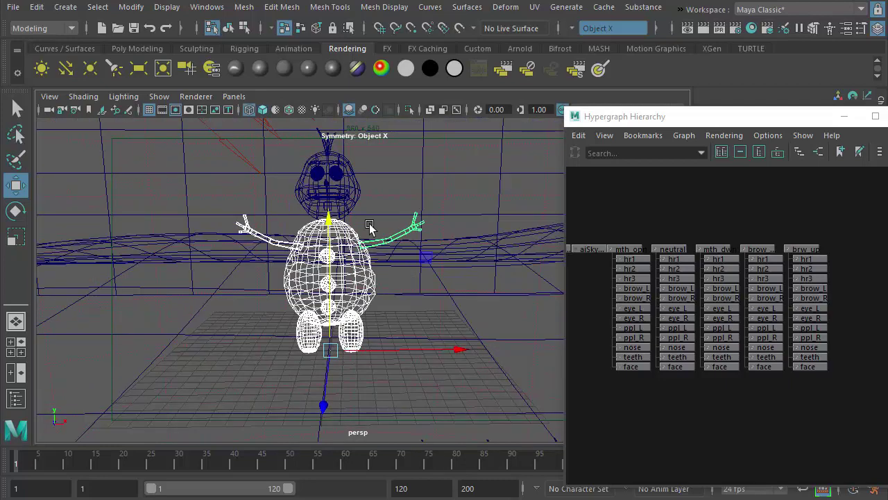
key("5")
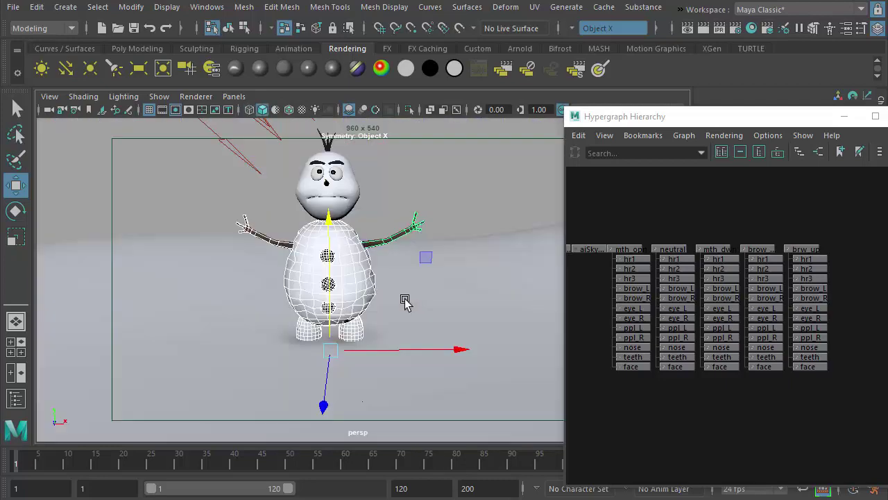
left_click_drag(403, 300, 391, 278, "alt")
right_click_drag(392, 276, 432, 294, "alt")
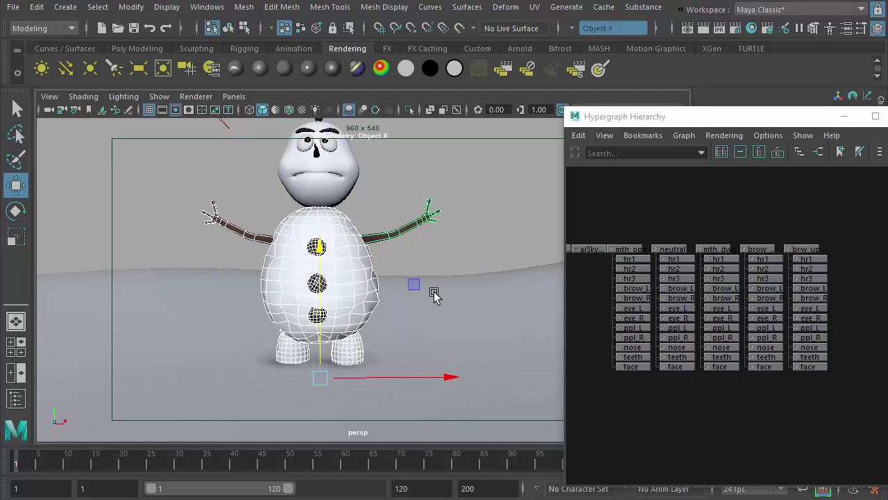
left_click(391, 236)
middle_click_drag(391, 236, 350, 249, "alt")
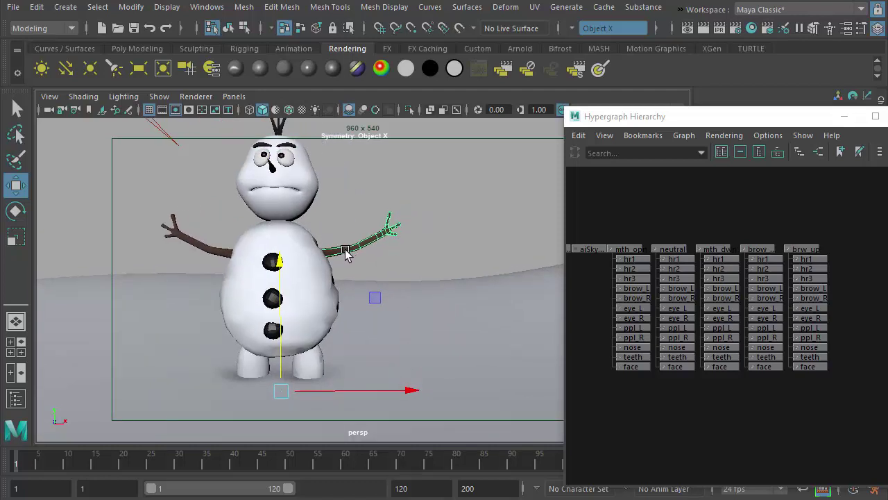
Shift-add the other arm and the top, middle and bottom buttons to the selection
left_click(198, 242, "shift")
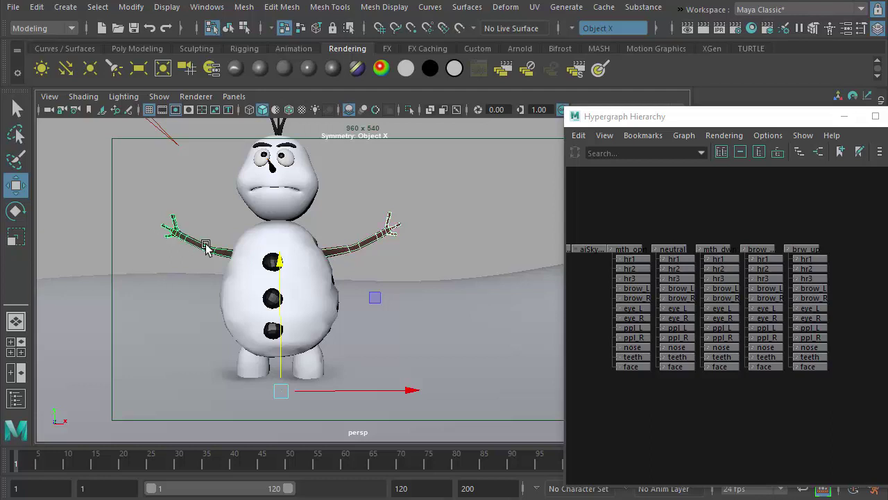
left_click_drag(389, 295, 426, 312, "alt")
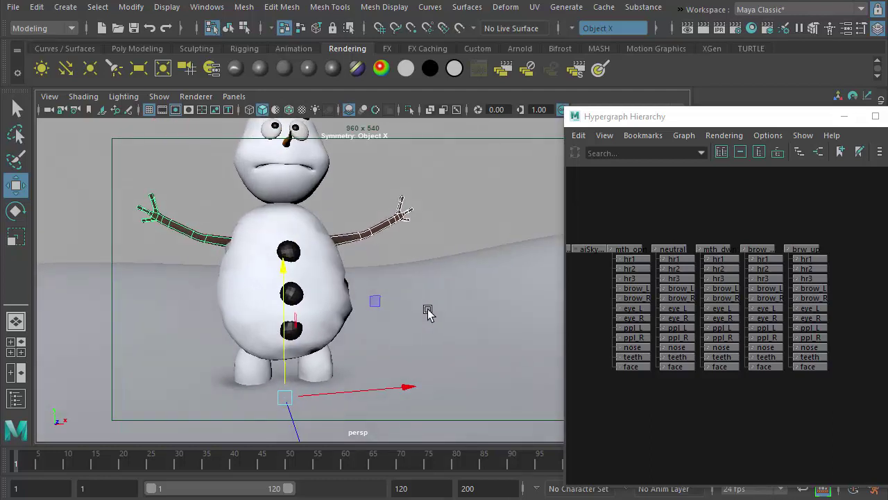
left_click(291, 252, "shift")
left_click(292, 294, "shift")
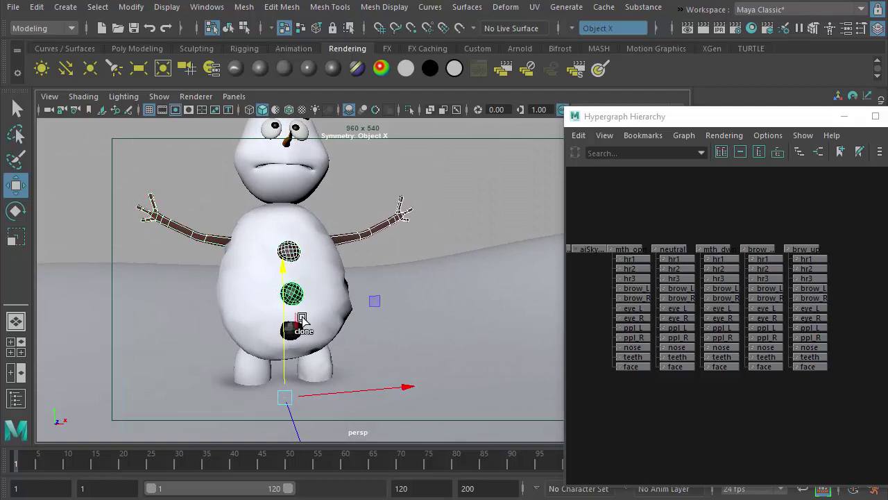
left_click(294, 340, "shift")
Shift-add the body and both legs, then check the selection in wireframe
left_click_drag(408, 342, 386, 340, "alt")
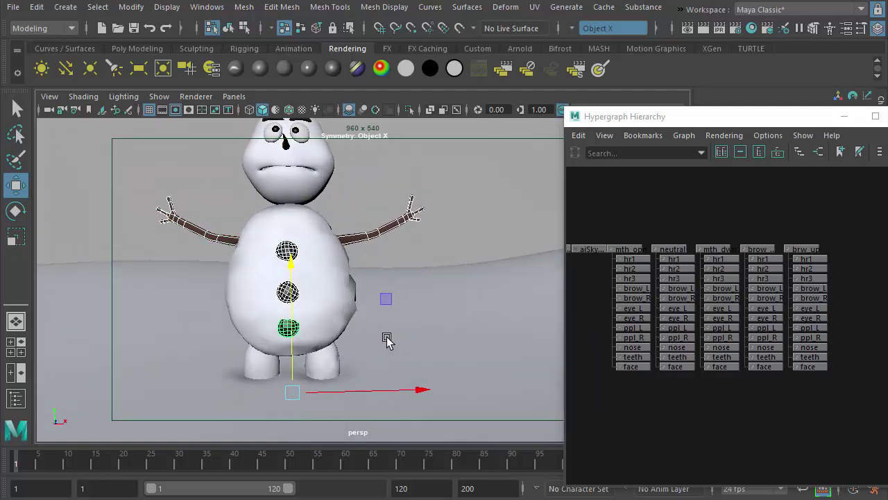
left_click(347, 293, "shift")
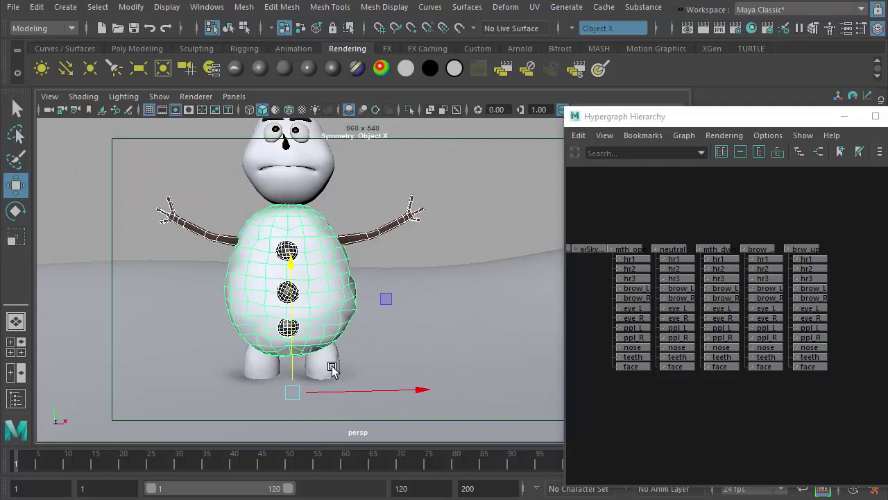
left_click(330, 368, "shift")
left_click(256, 368, "shift")
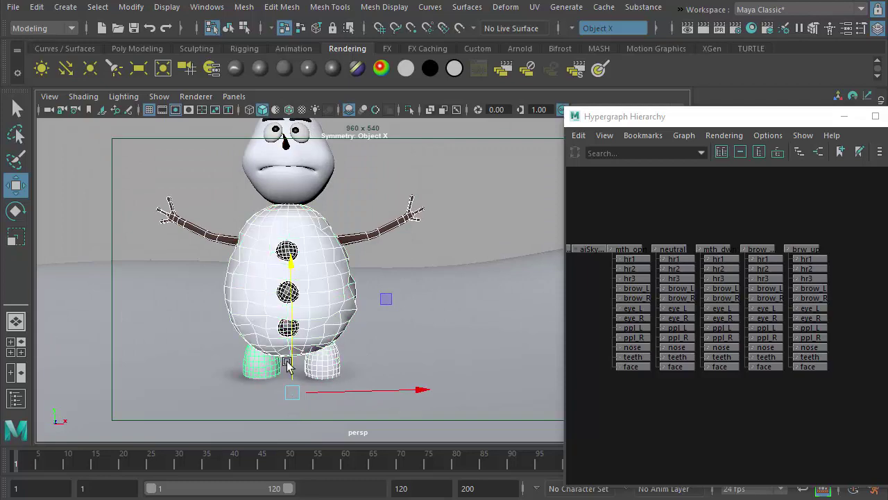
right_click_drag(412, 336, 353, 324, "alt")
key("4")
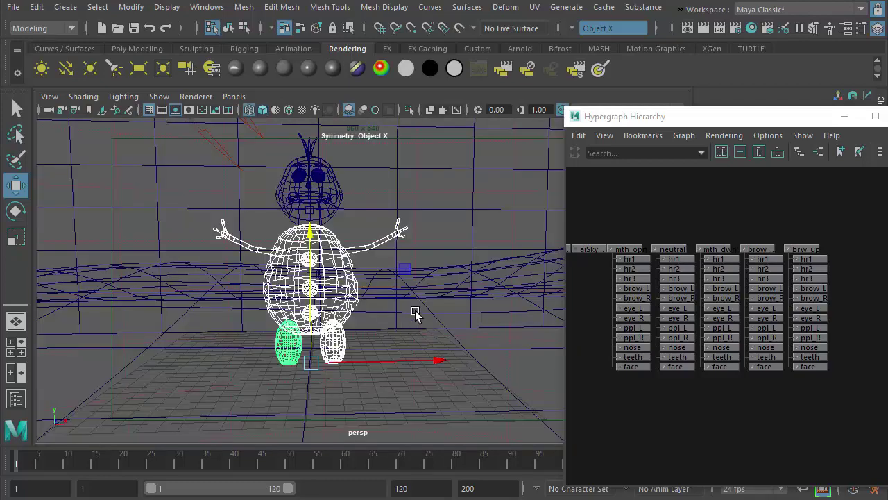
middle_click_drag(415, 310, 385, 317, "alt")
key("5")
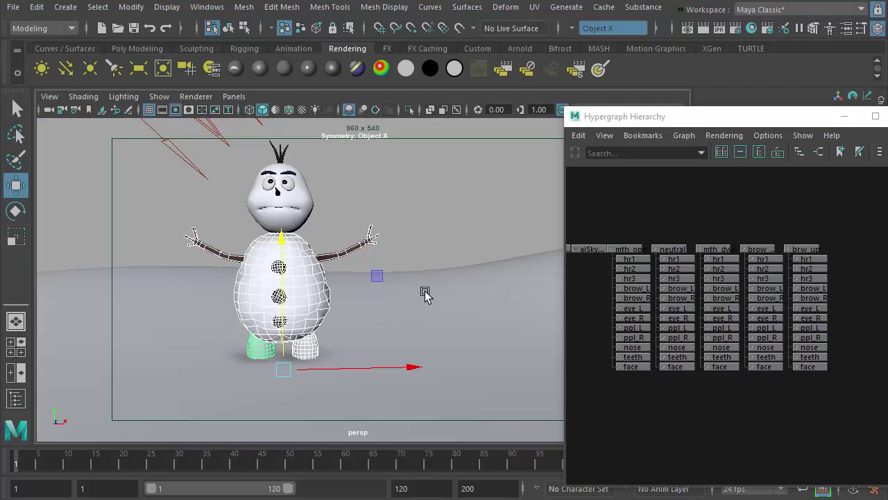
middle_click_drag(425, 295, 399, 307, "alt")
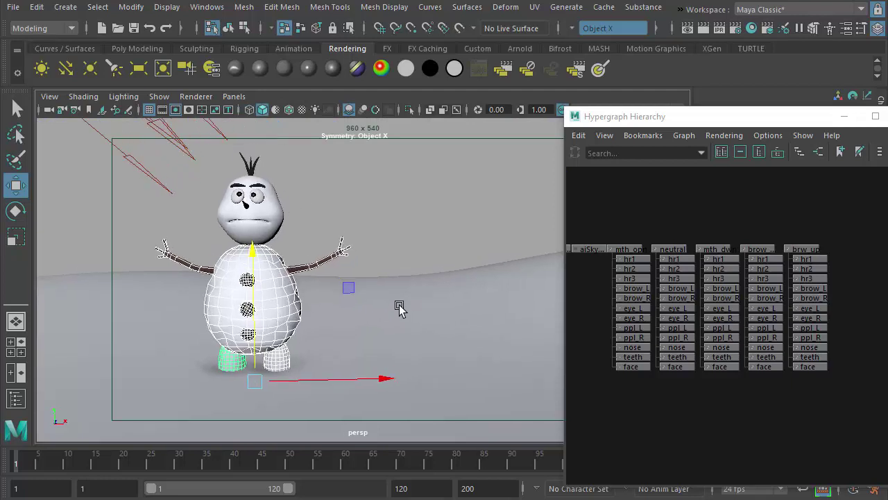
Group the selected snowman meshes with Edit > Group and pick group1 in the Hypergraph
left_click(36, 7)
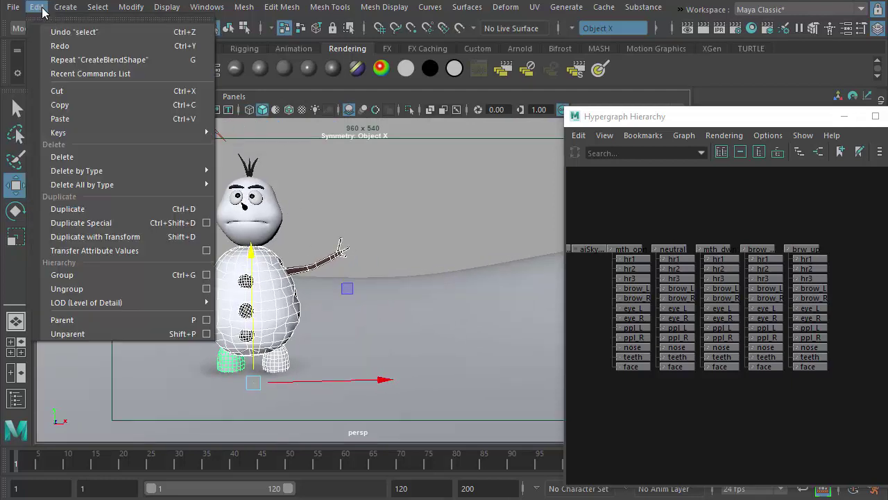
left_click(100, 271)
mouse_move(771, 293)
right_mouse_down("alt")
mouse_move(840, 354)
mouse_move(581, 333)
mouse_move(860, 394)
right_mouse_up("alt")
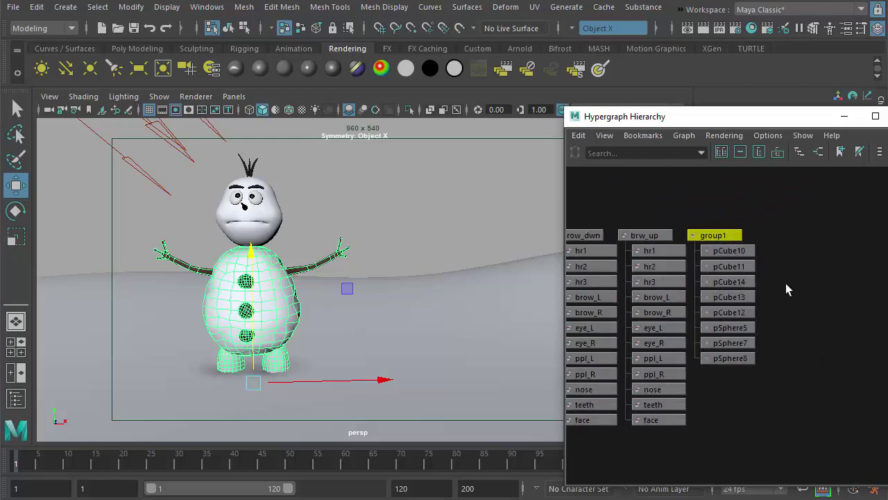
left_click(778, 254)
left_click(724, 235)
Undo the accidental rotation of group1 so the snowman stays untilted
scroll(347, 312, "down", 3)
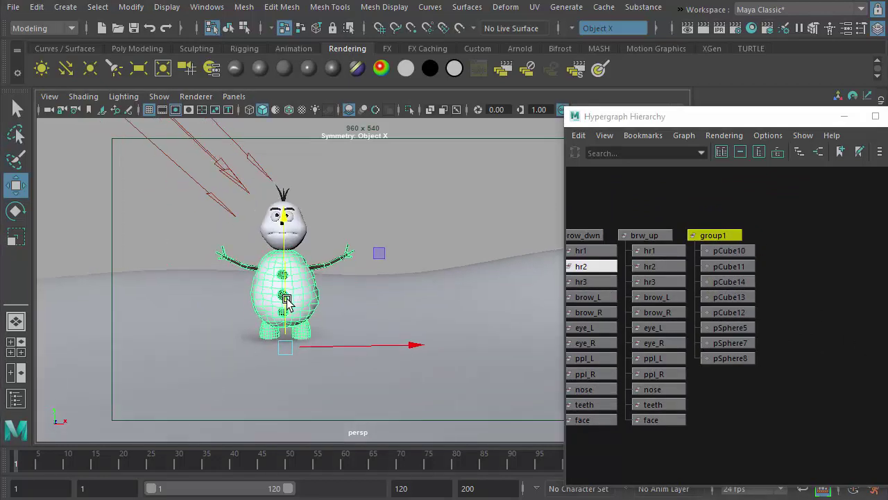
scroll(347, 312, "up", 3)
key("4")
key("5")
mouse_move(353, 313)
left_mouse_down("alt")
mouse_move(356, 294)
mouse_move(342, 295)
mouse_move(341, 278)
mouse_move(320, 263)
mouse_move(365, 298)
mouse_move(402, 343)
left_mouse_up("alt")
key("e")
key("ctrl+z")
key("ctrl+z")
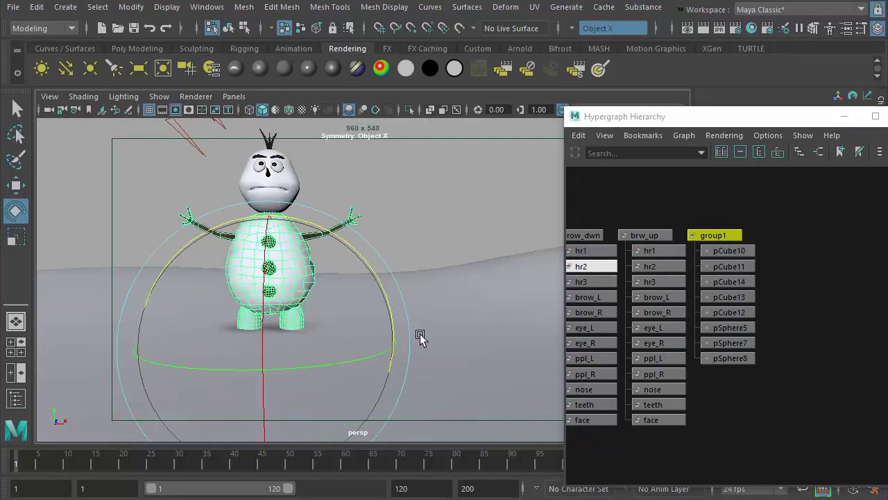
Move the Hypergraph aside to show group1's Channel Box: translate/rotate 0, scale 1
key("space")
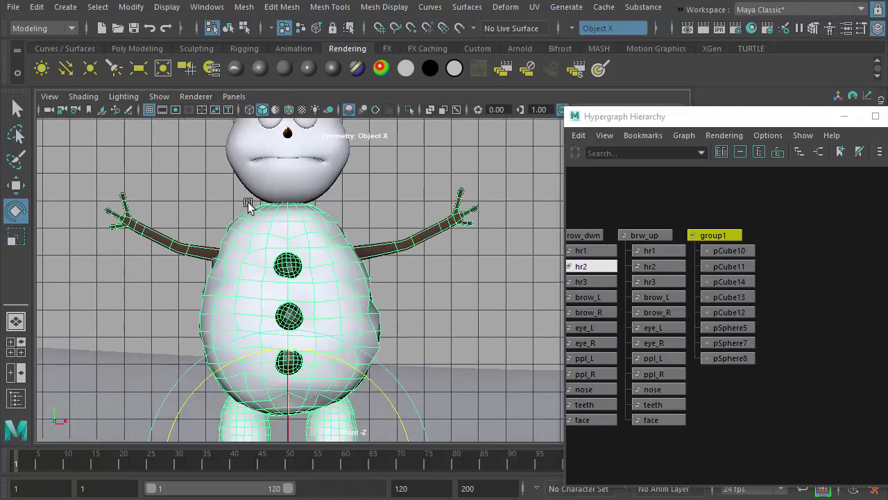
key("4")
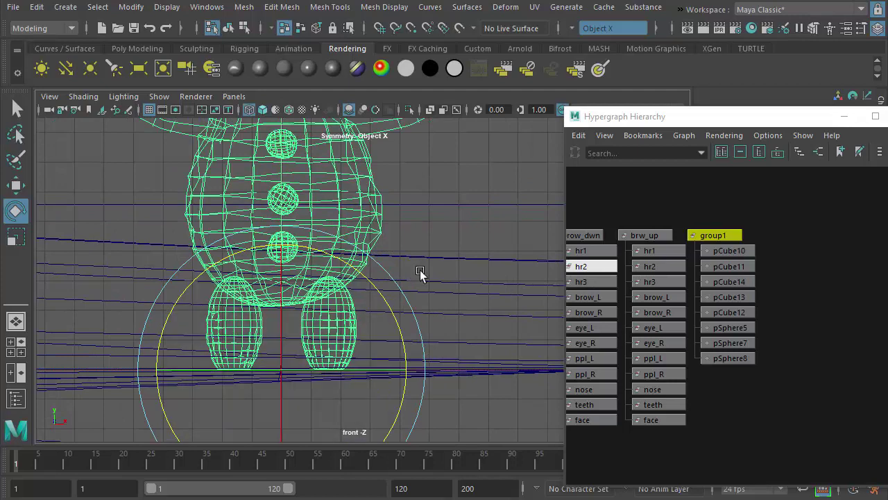
key("space")
key("space")
mouse_move(677, 117)
left_mouse_down()
mouse_move(580, 241)
mouse_move(562, 242)
left_mouse_up()
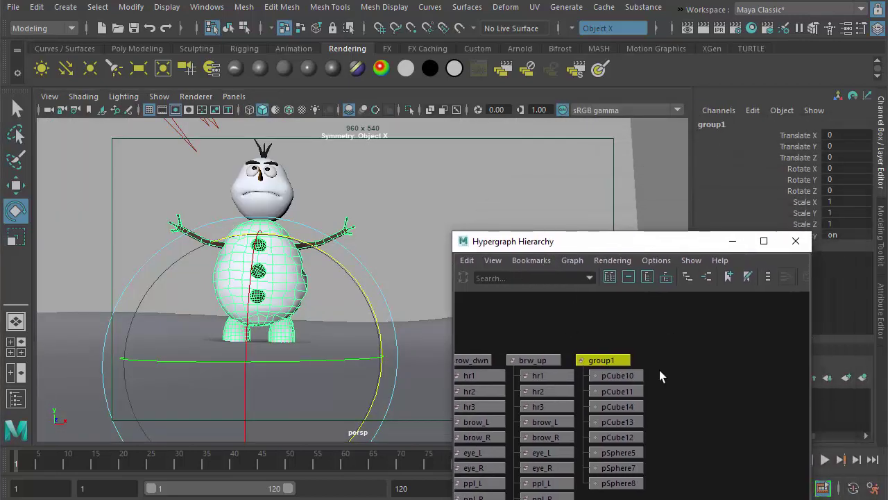
Rename group1 to 'body' in the Hypergraph and frame all nodes
middle_click_drag(659, 368, 663, 375, "alt")
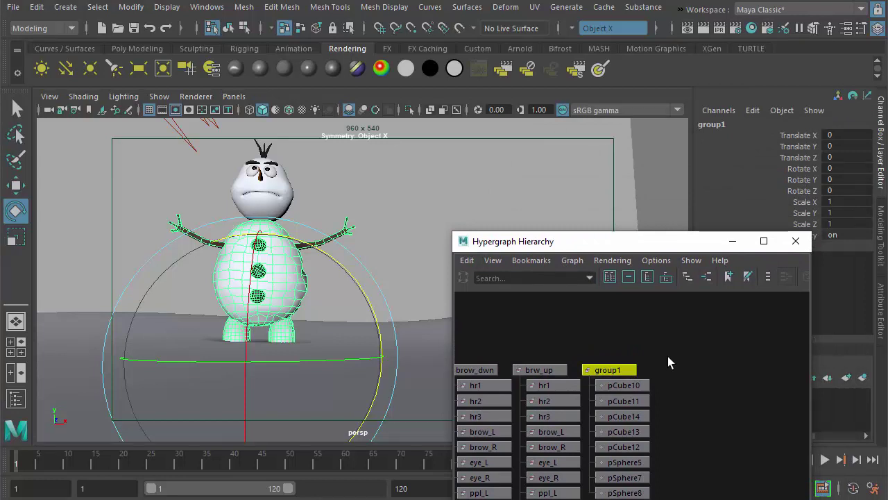
mouse_move(669, 363)
right_mouse_down("alt")
mouse_move(660, 340)
mouse_move(693, 353)
right_mouse_up("alt")
left_click_drag(715, 241, 722, 217)
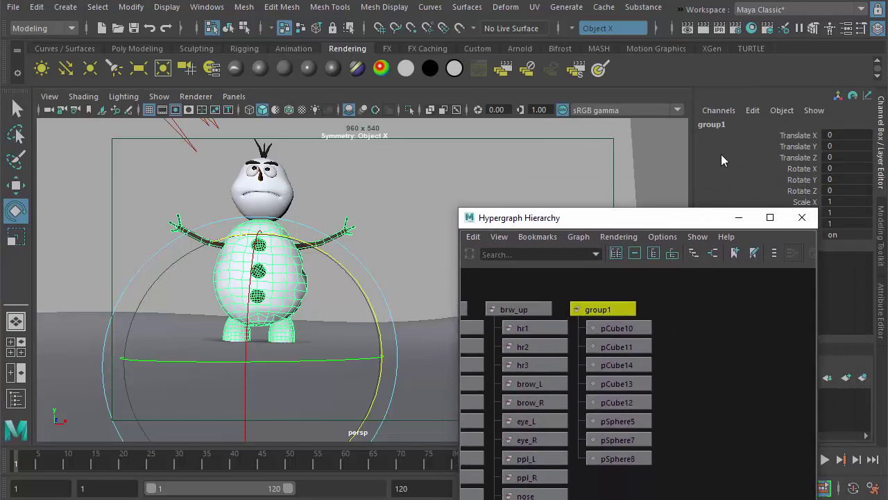
double_click(722, 124)
type("body")
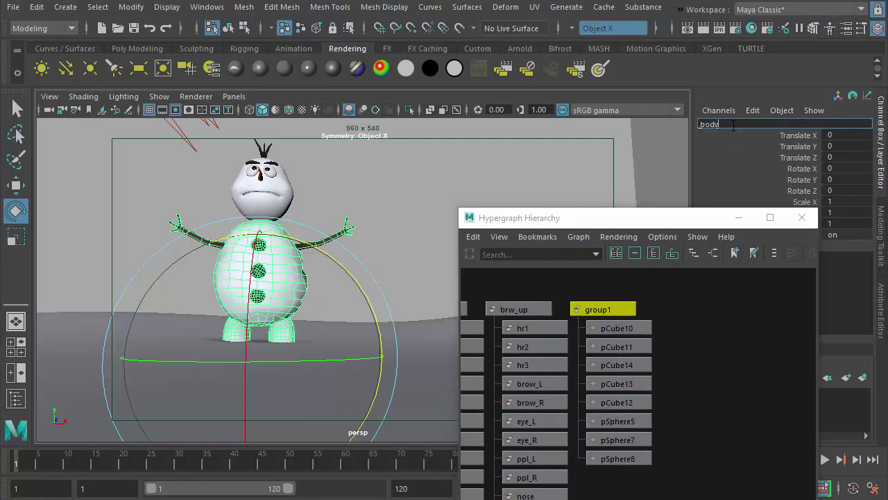
key("Return")
key("a")
left_click_drag(630, 218, 654, 211)
key("f")
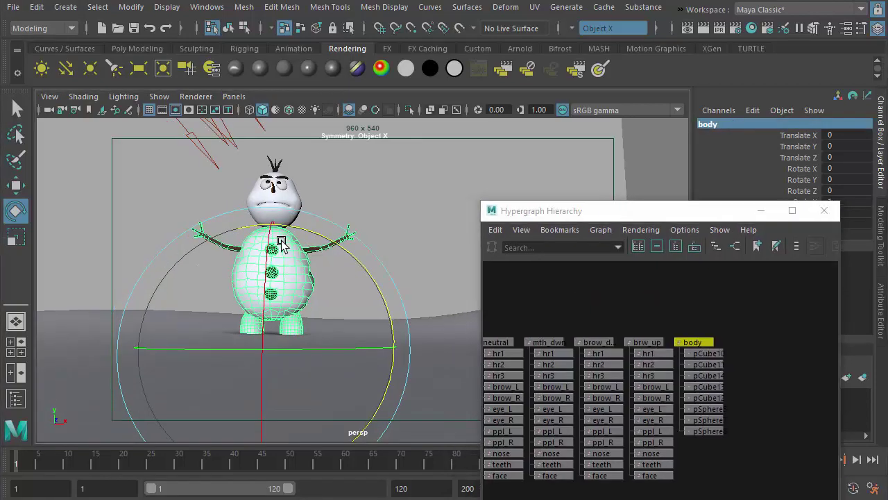
Tumble to a front-on view of the snowman and return to the Select tool
left_click_drag(318, 238, 333, 254, "alt")
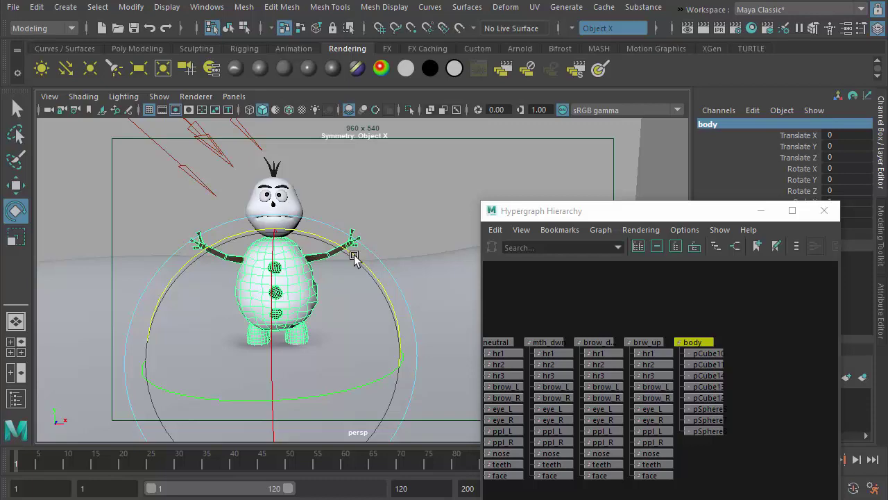
left_click_drag(366, 278, 360, 281, "alt")
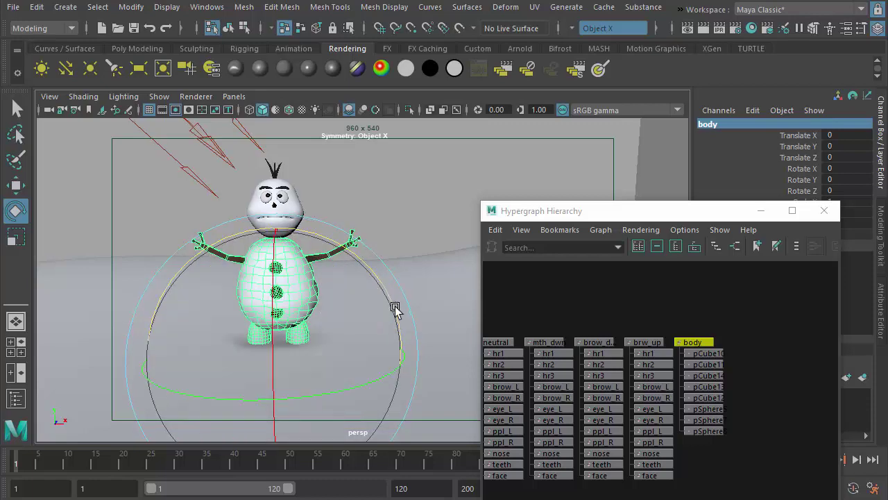
left_click_drag(395, 308, 403, 300, "alt")
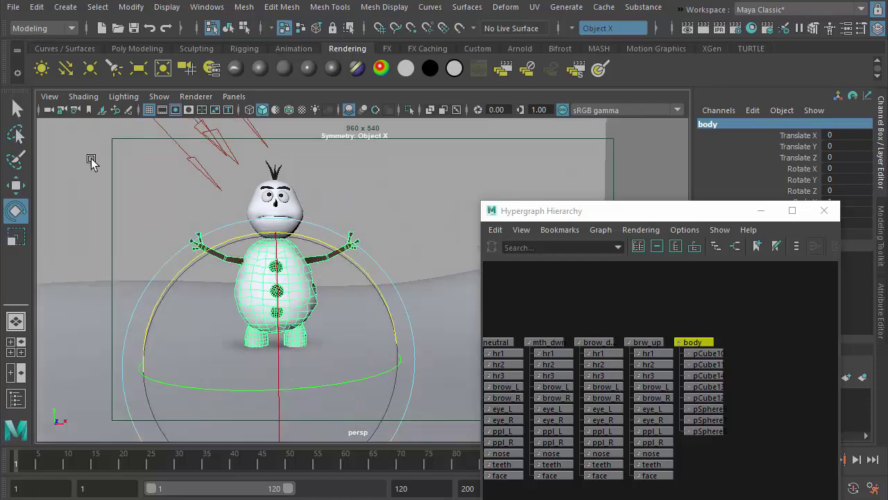
left_click(17, 108)
mouse_move(318, 292)
left_mouse_down("alt")
mouse_move(248, 290)
mouse_move(582, 324)
left_mouse_up("alt")
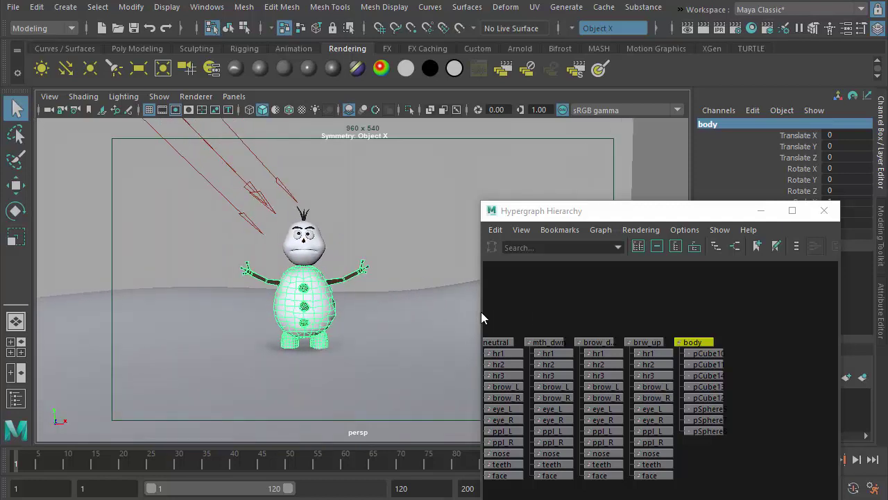
In the Hypergraph, select the neutral head group and Shift-add the body group
left_click_drag(659, 214, 585, 148)
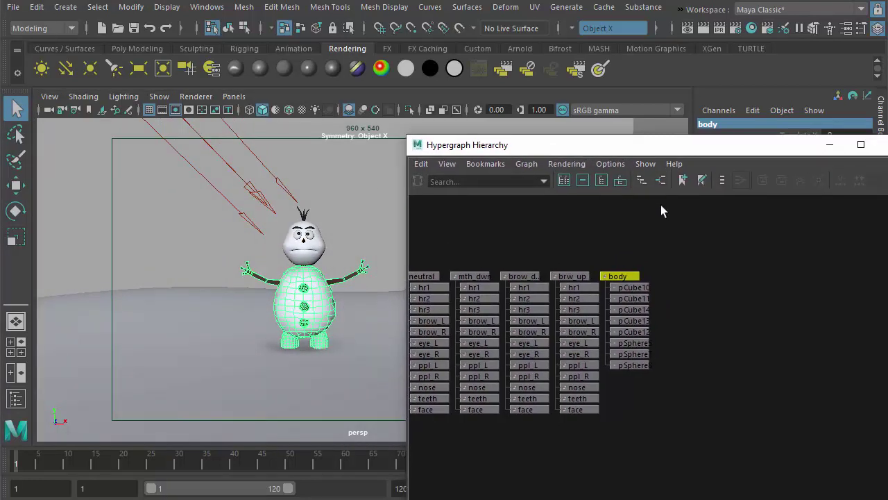
middle_click_drag(613, 243, 761, 252, "alt")
scroll(631, 241, "up", 1)
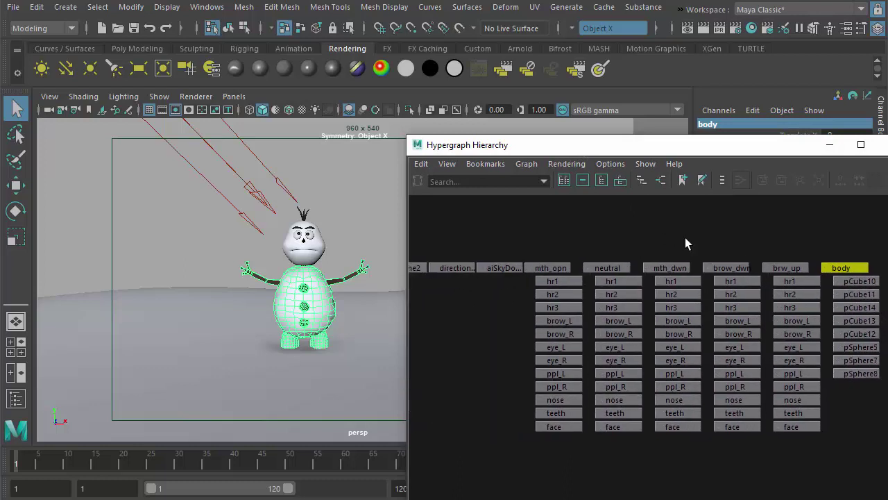
left_click(609, 271)
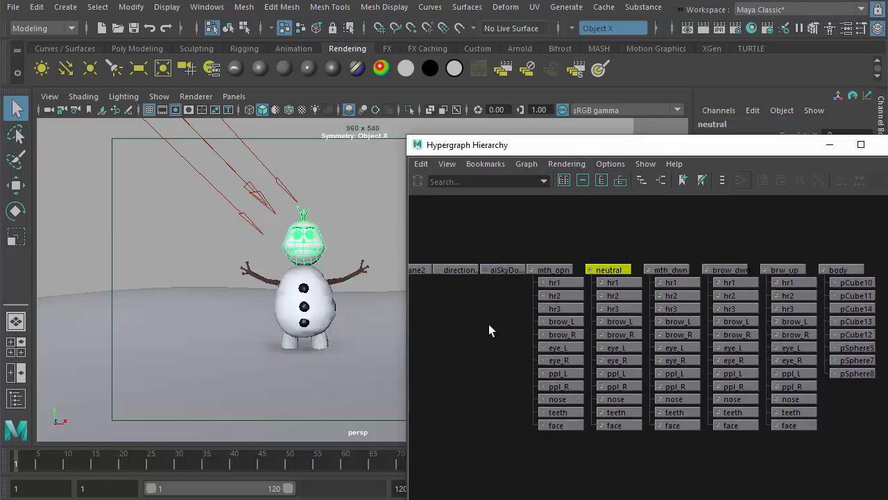
middle_click_drag(488, 324, 434, 341, "alt")
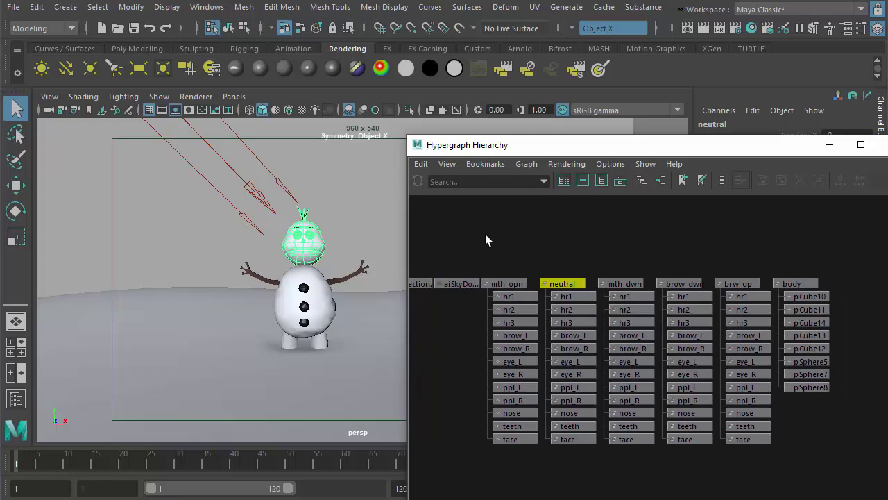
left_click_drag(487, 148, 453, 145)
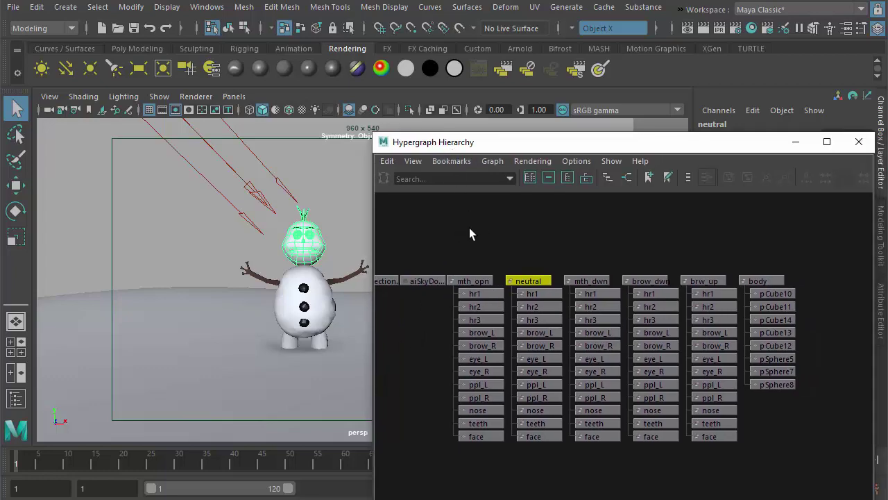
mouse_move(277, 275)
right_mouse_down("alt")
mouse_move(301, 297)
mouse_move(379, 311)
mouse_move(352, 248)
right_mouse_up("alt")
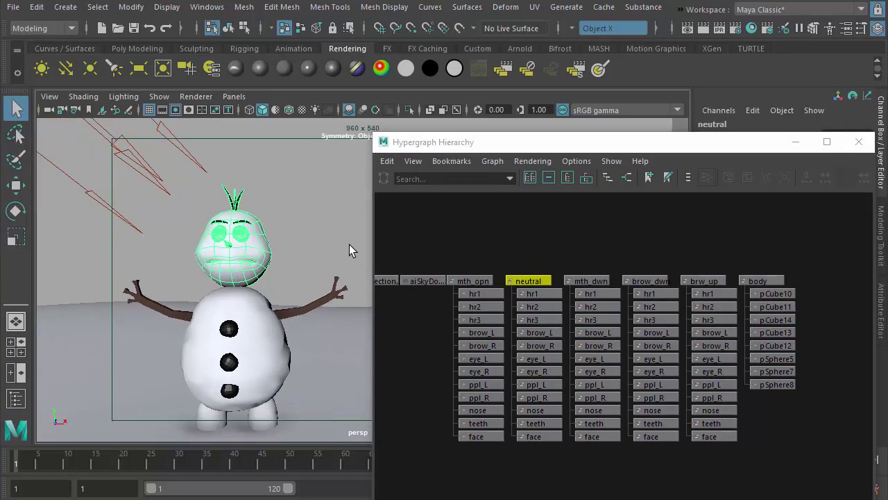
left_click(483, 212)
mouse_move(484, 212)
right_mouse_down("alt")
mouse_move(511, 218)
mouse_move(496, 240)
right_mouse_up("alt")
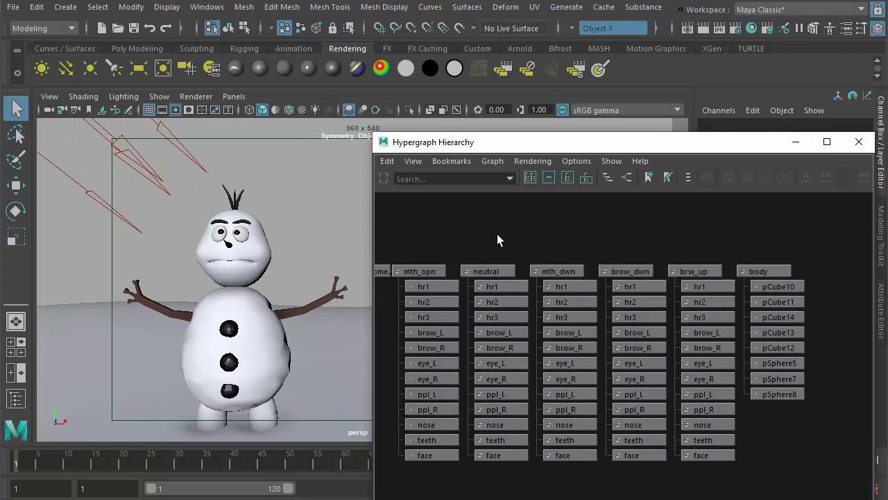
left_click(483, 271)
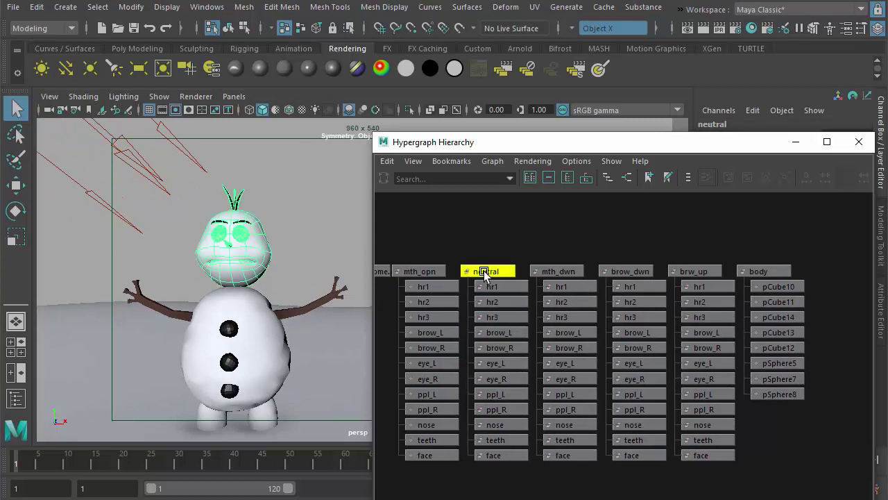
left_click(770, 270, "shift")
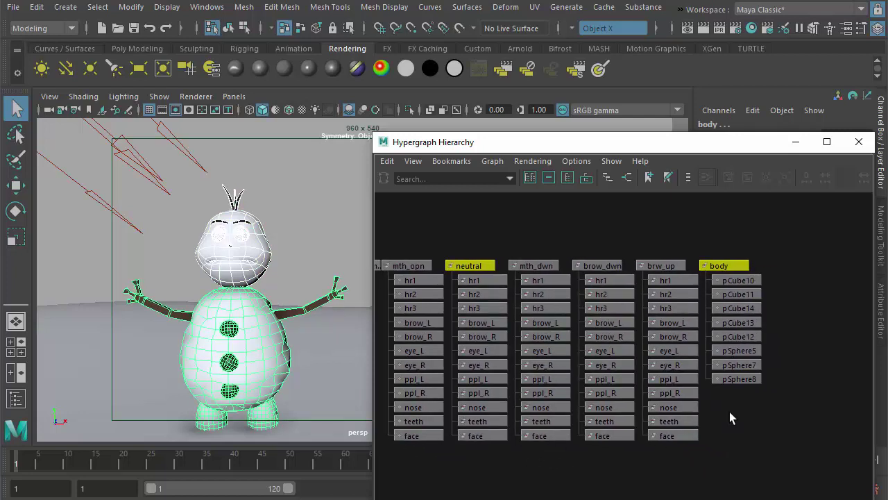
Group neutral and body under a new parent group1 via Edit > Group
left_click(36, 7)
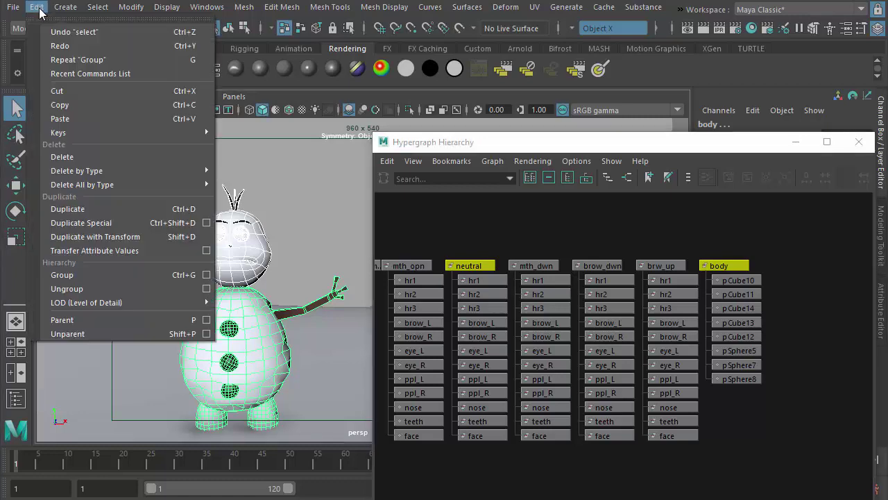
left_click(88, 275)
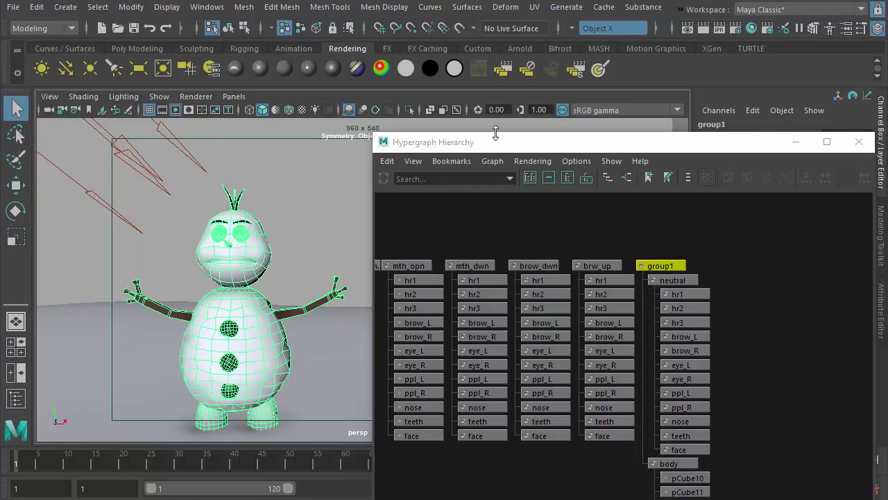
left_click_drag(496, 138, 495, 0)
middle_click_drag(735, 206, 656, 202, "alt")
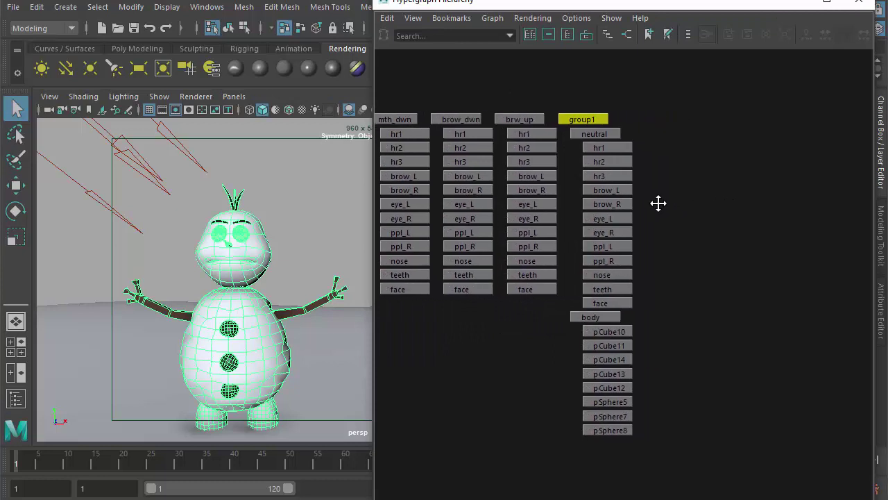
Select group1, neutral and body in turn to verify the new hierarchy
left_click(711, 212)
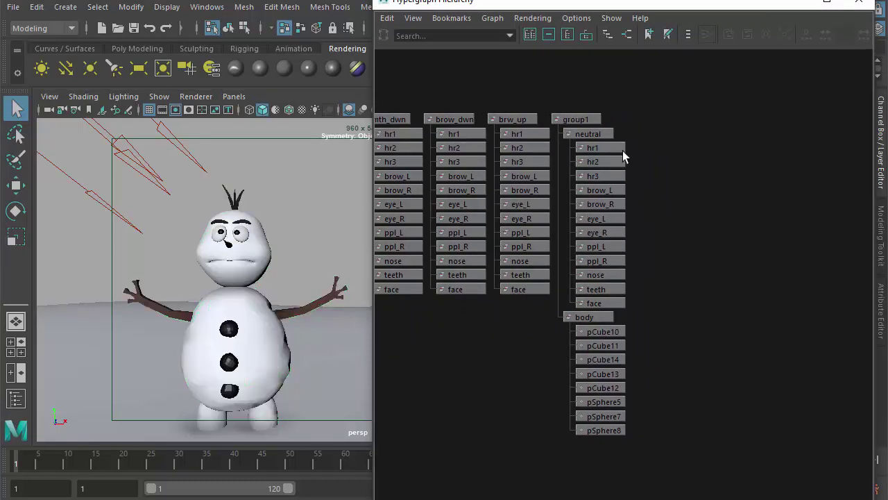
left_click(586, 122)
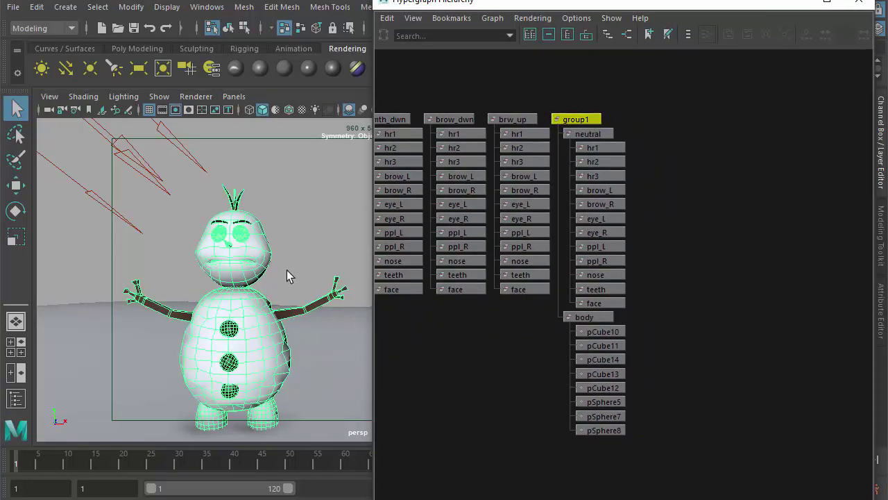
left_click(606, 132)
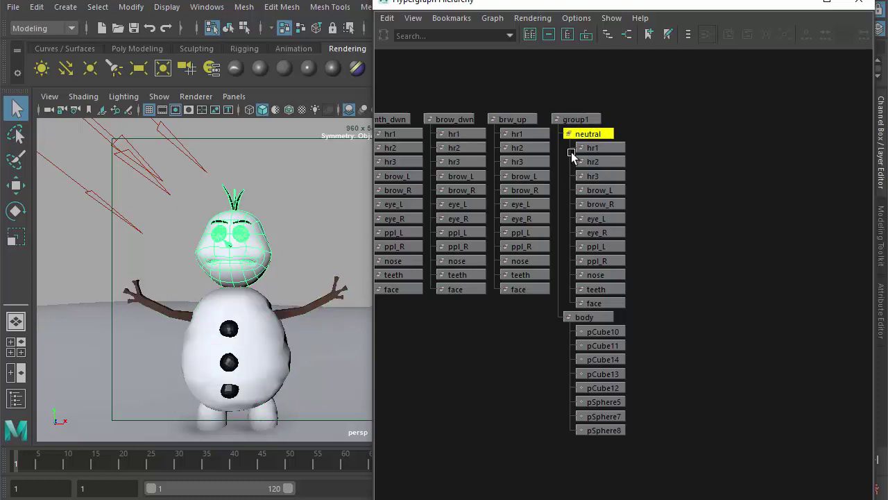
left_click(595, 318)
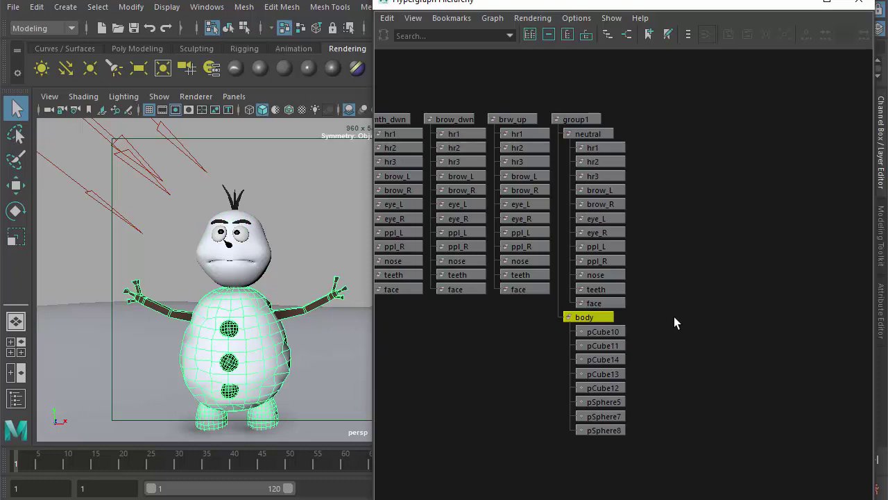
left_click(578, 119)
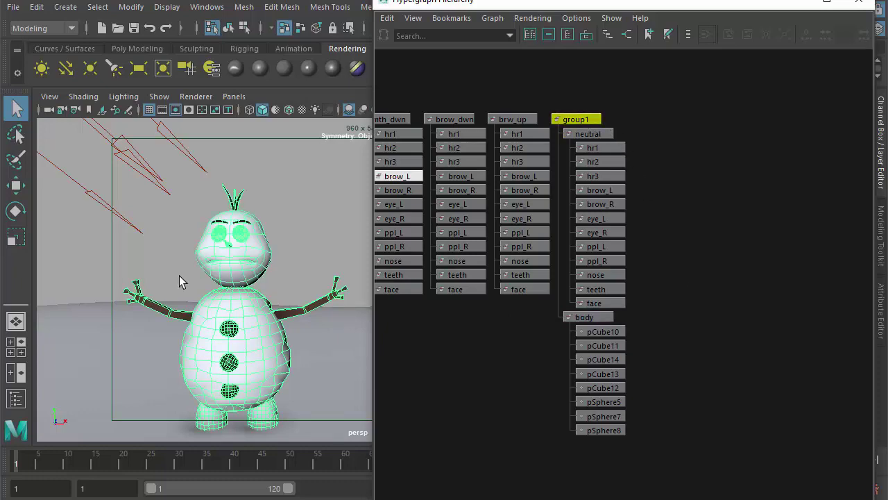
Move the whole snowman group toward the camera with the Move tool
scroll(179, 284, "down", 3)
key("w")
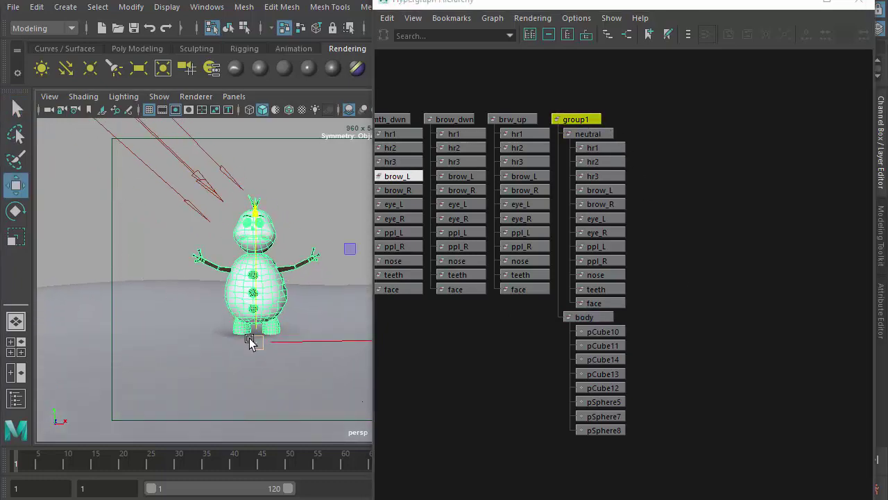
mouse_move(252, 339)
left_mouse_down()
mouse_move(214, 312)
mouse_move(227, 312)
mouse_move(234, 347)
mouse_move(248, 317)
mouse_move(321, 300)
left_mouse_up()
scroll(651, 240, "up", 2)
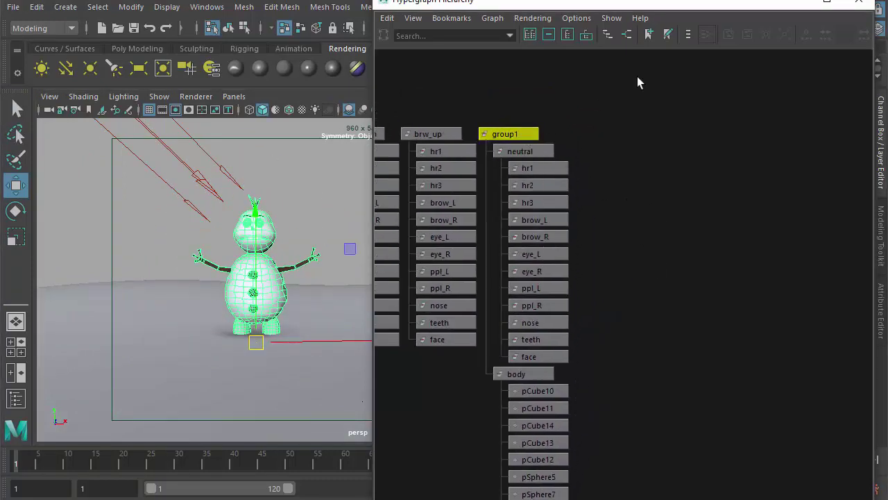
Rename the top group1 to 'snowman' in the Channel Box name field
left_click_drag(626, 3, 621, 206)
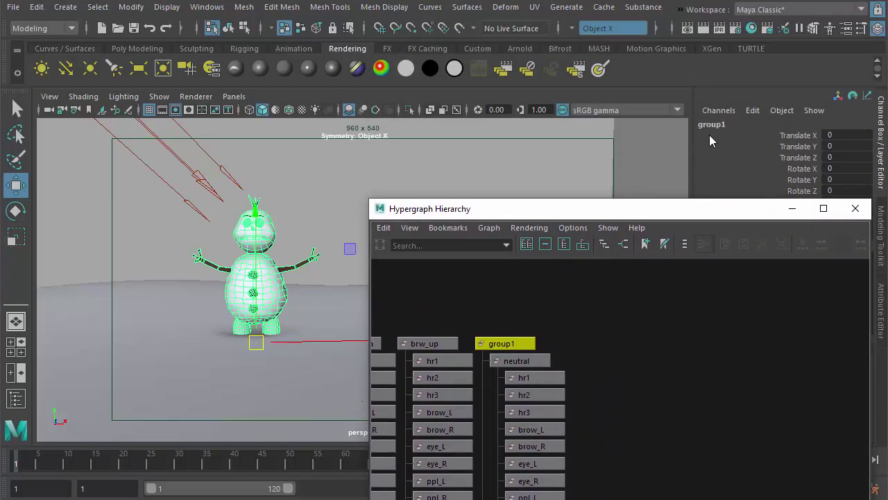
double_click(711, 125)
type("snowman")
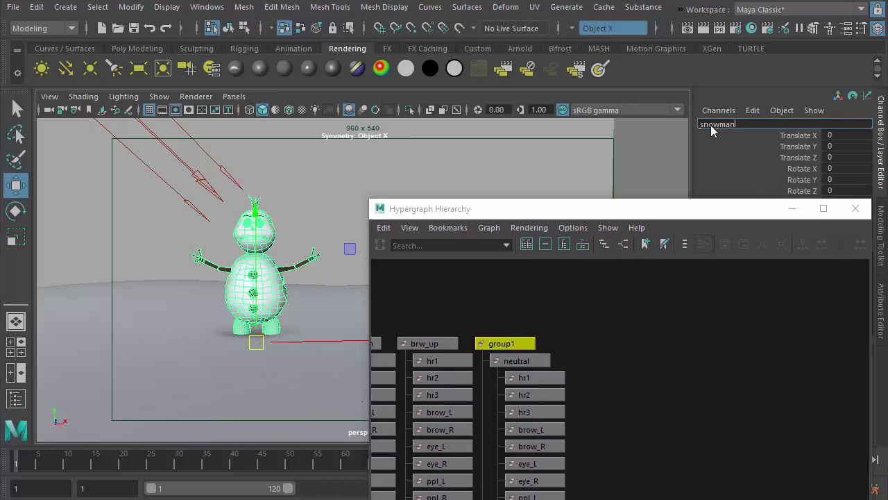
key("Return")
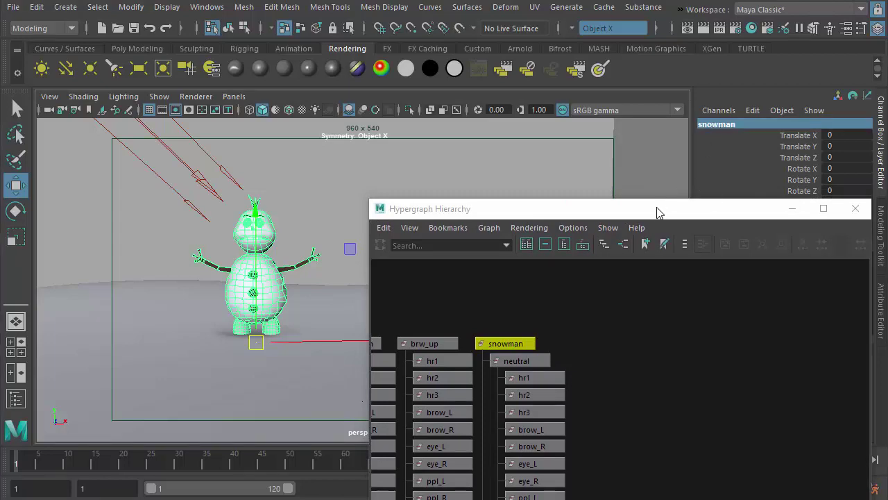
left_click_drag(658, 211, 727, 175)
scroll(215, 291, "up", 5)
scroll(278, 257, "up", 2)
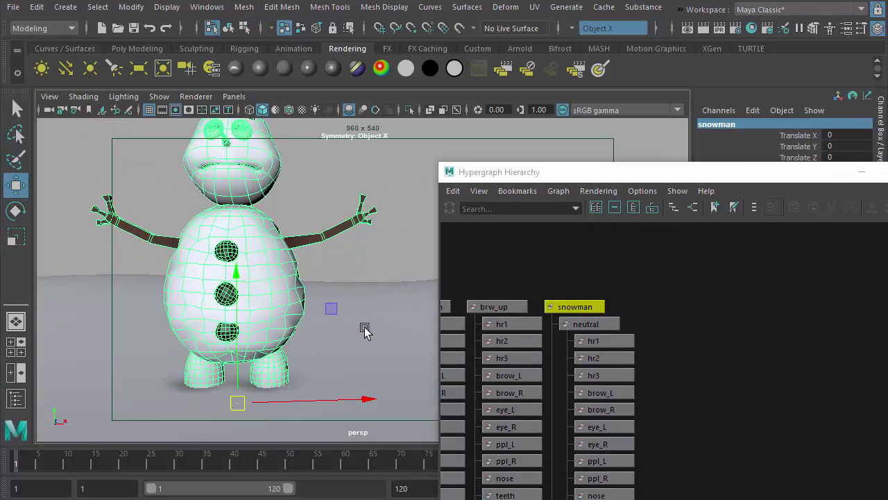
Select the snowman top group and collapse, then re-expand it to show neutral and body
scroll(318, 310, "down", 2)
left_click(803, 337)
left_click_drag(717, 177, 669, 2)
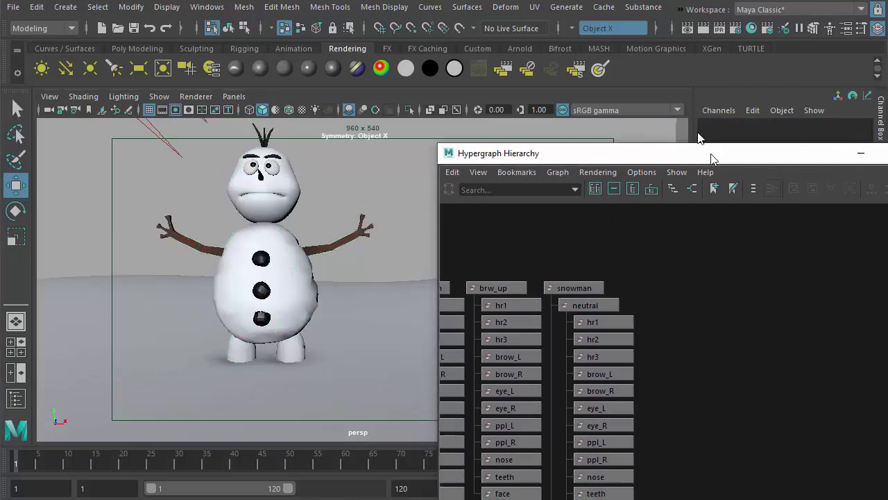
scroll(776, 244, "down", 3)
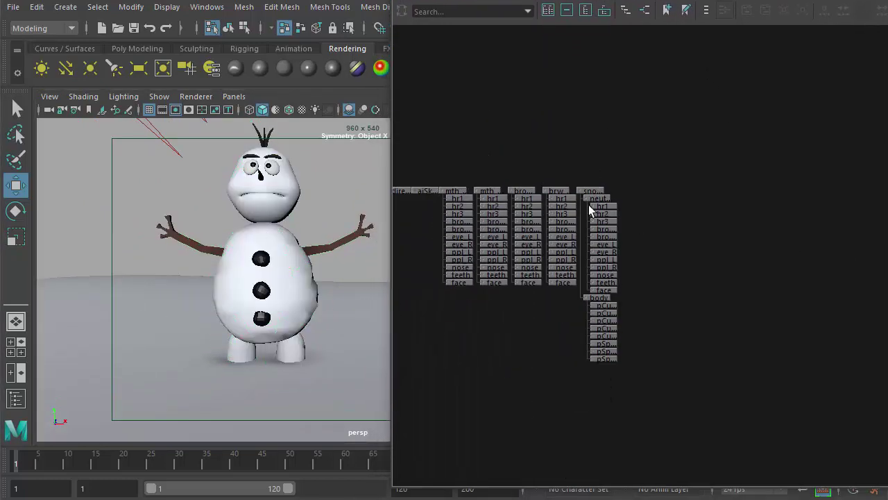
scroll(746, 248, "up", 3)
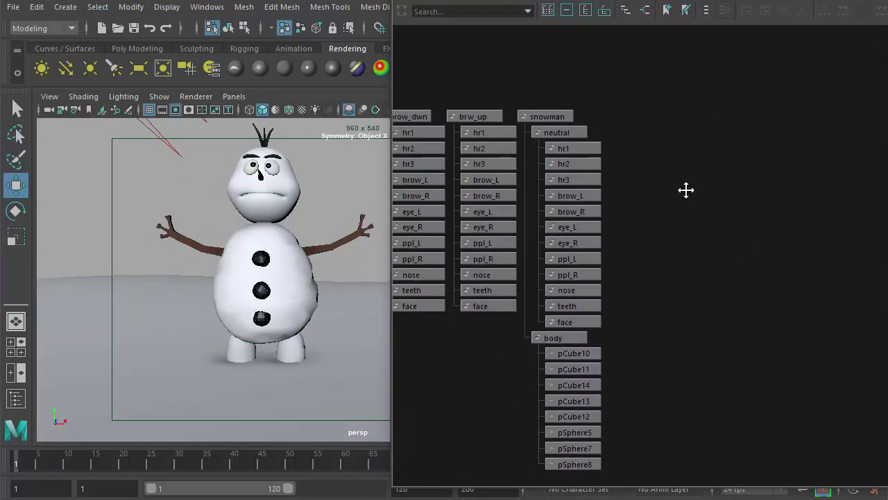
middle_click_drag(686, 190, 689, 203, "alt")
left_click(567, 129)
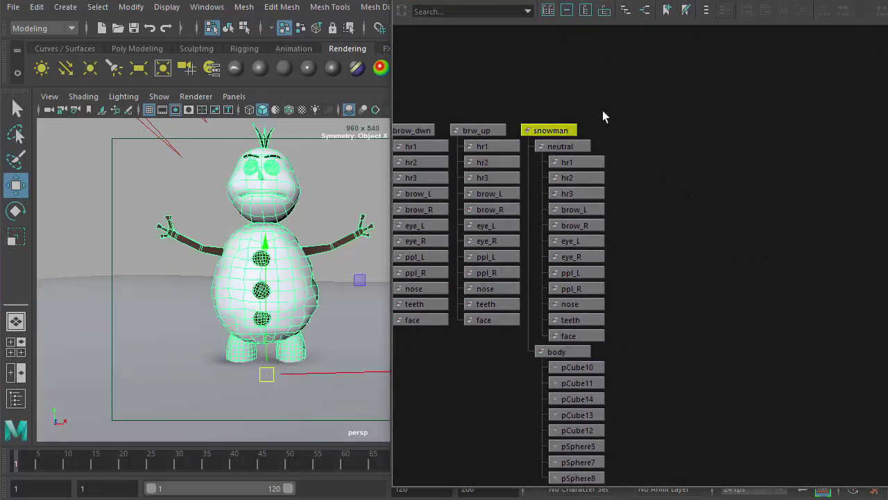
double_click(563, 130)
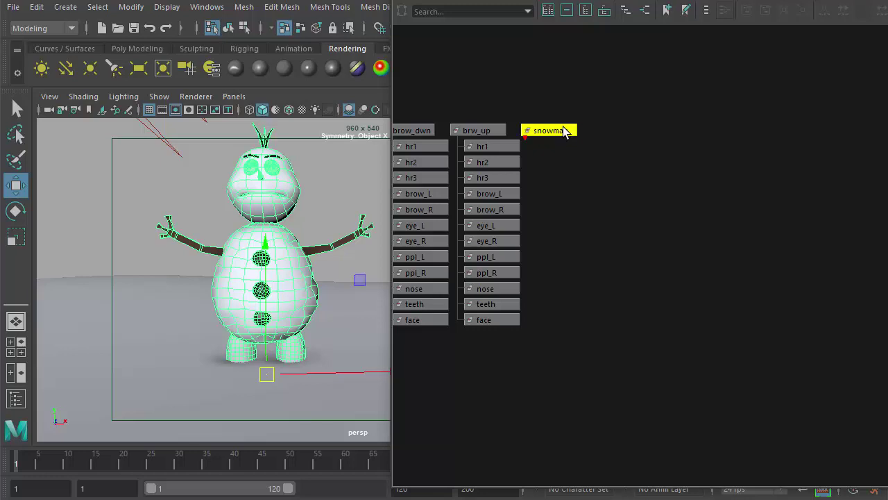
double_click(564, 131)
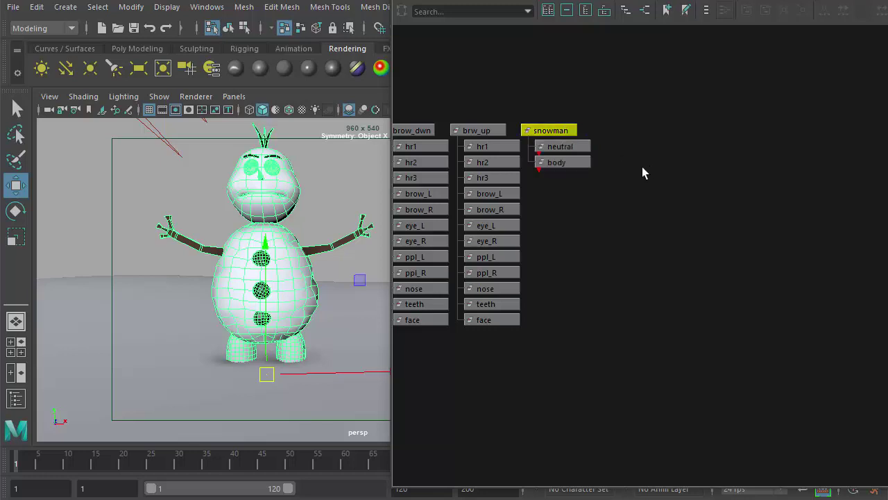
middle_click_drag(642, 166, 637, 187, "alt")
scroll(637, 186, "up", 1)
Expand and collapse the body and neutral groups to inspect their parts
double_click(565, 164)
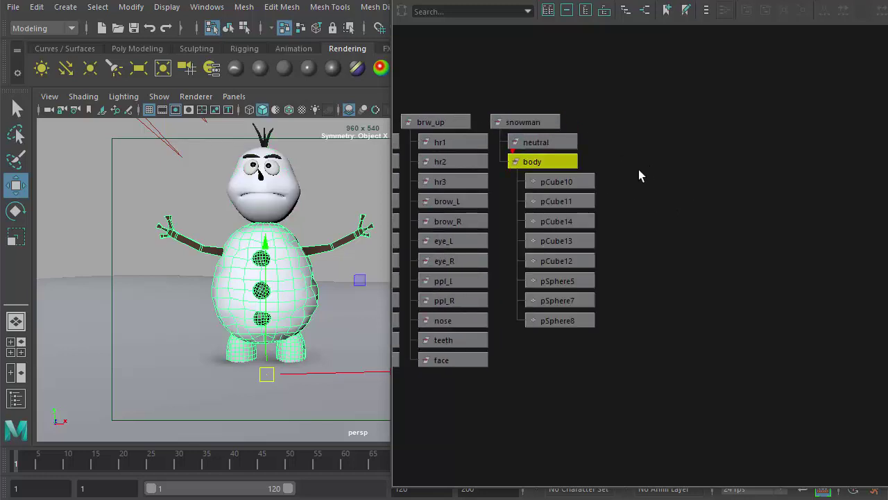
double_click(549, 163)
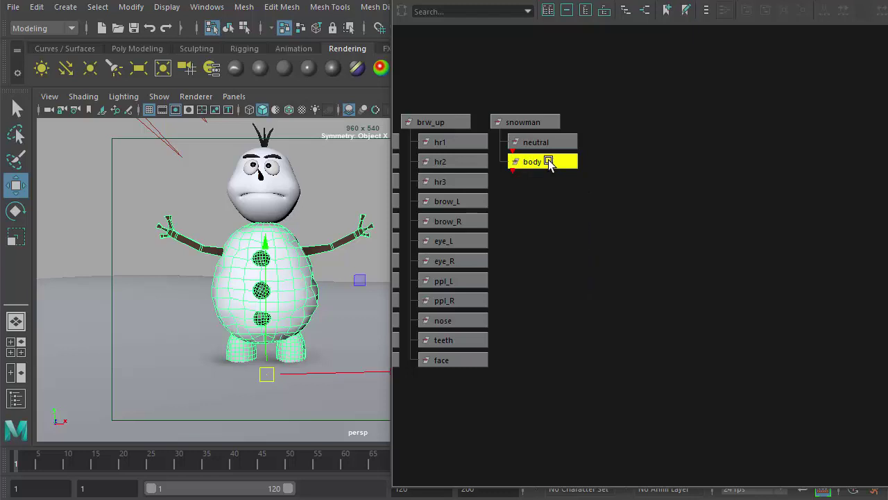
double_click(549, 160)
double_click(549, 147)
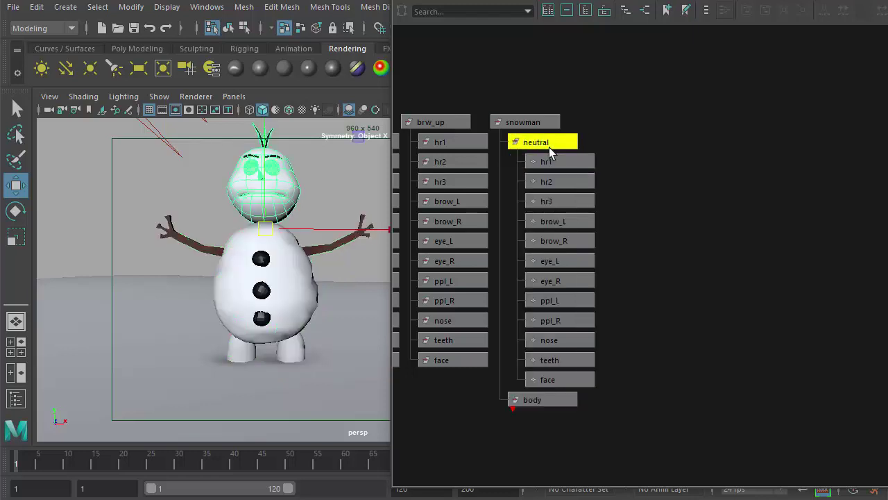
double_click(553, 400)
scroll(456, 265, "down", 4)
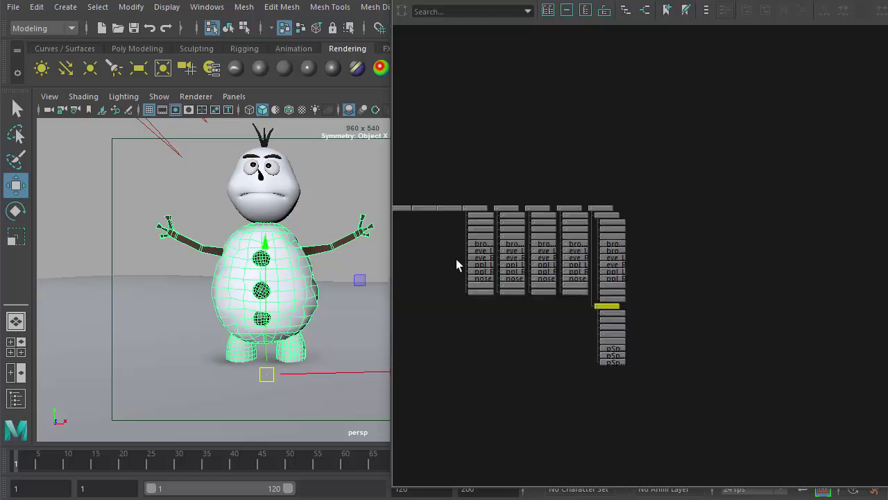
scroll(615, 292, "up", 3)
scroll(615, 292, "up", 2)
double_click(576, 352)
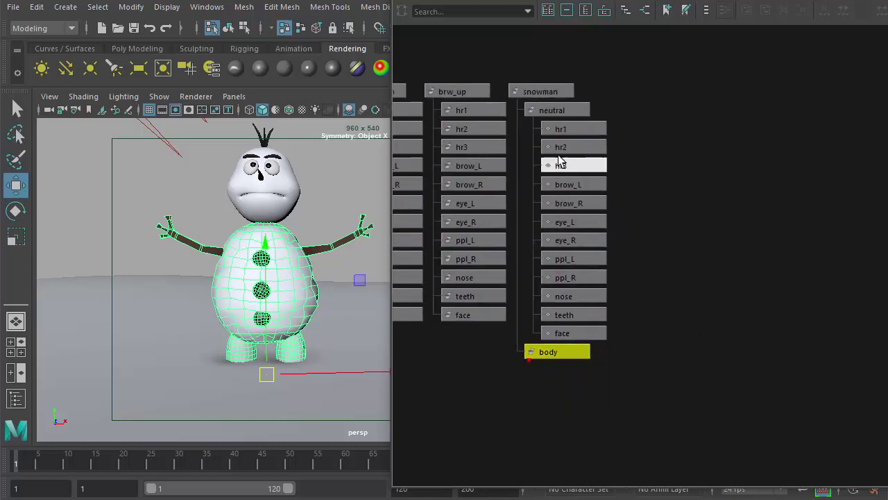
double_click(547, 112)
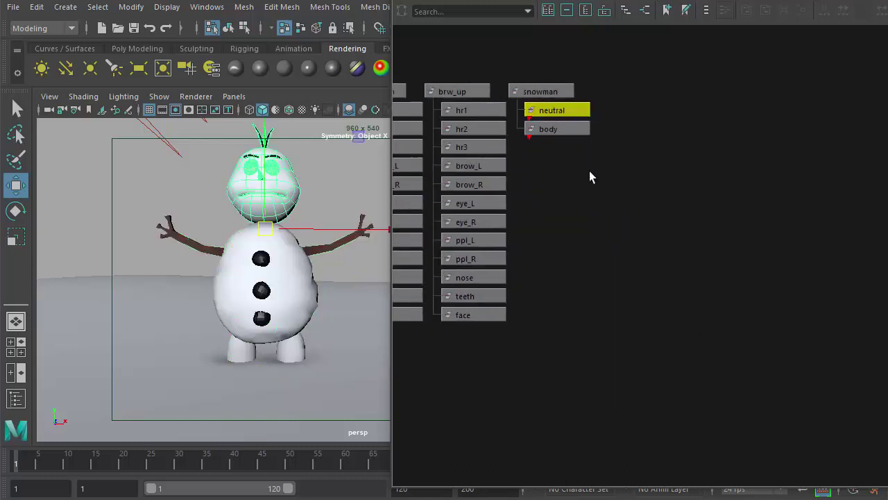
double_click(556, 111)
Expand body, select pCube10, and move the Hypergraph window fully into view
left_click(568, 352)
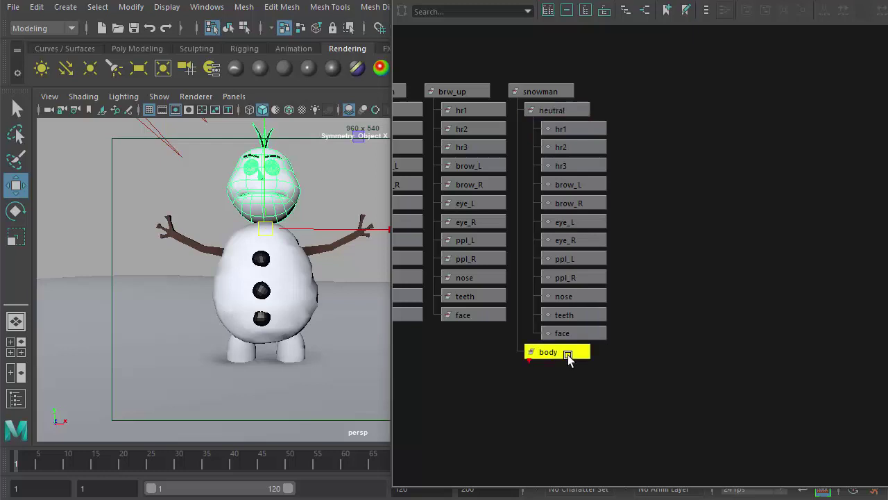
left_click(568, 354)
mouse_move(672, 287)
middle_mouse_down("alt")
mouse_move(654, 166)
mouse_move(580, 220)
middle_mouse_up("alt")
left_click(566, 226)
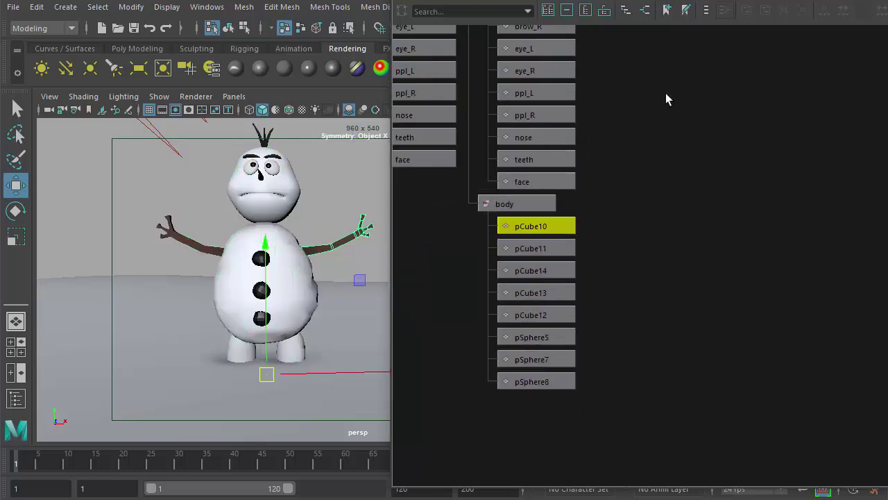
left_click_drag(633, 4, 616, 45)
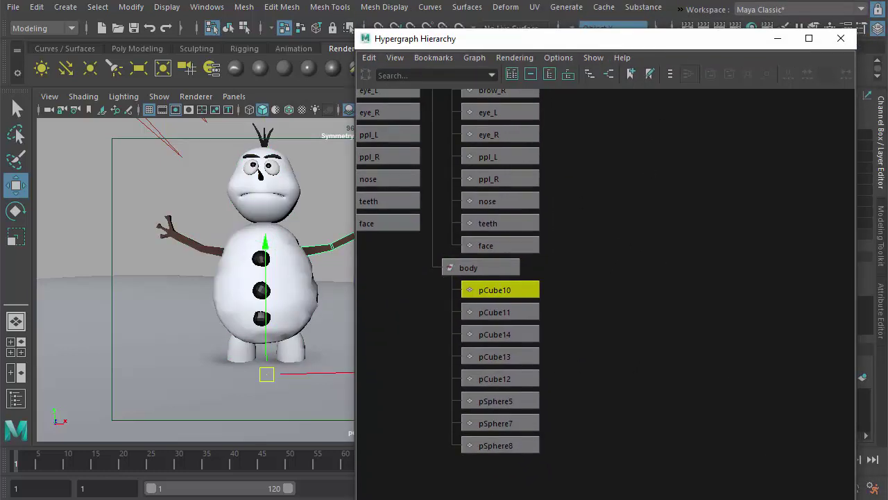
Shrink and shift the Hypergraph window so the Channel Box name field is visible
left_click_drag(856, 389, 687, 437)
middle_click_drag(629, 295, 629, 282, "alt")
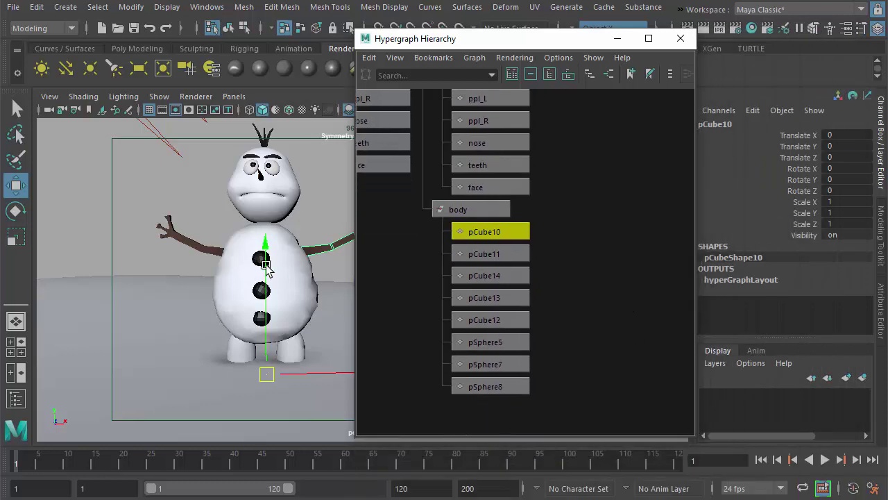
left_click_drag(278, 278, 316, 277, "alt")
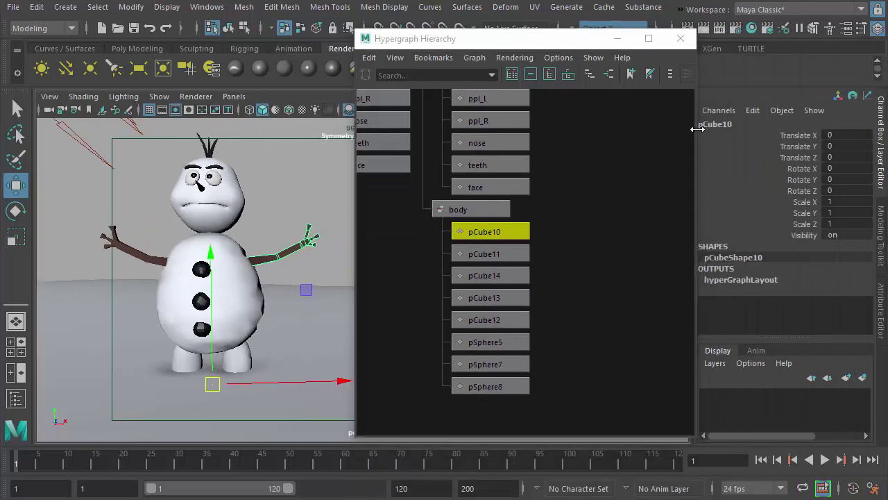
left_click_drag(698, 128, 595, 133)
left_click_drag(529, 40, 505, 43)
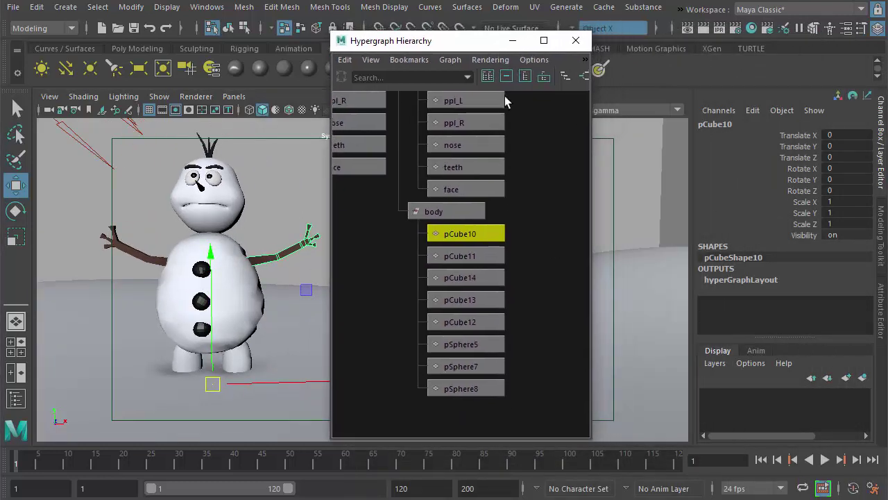
Rename the two arm cubes pCube10 and pCube11 to arm_L and arm_R
double_click(719, 124)
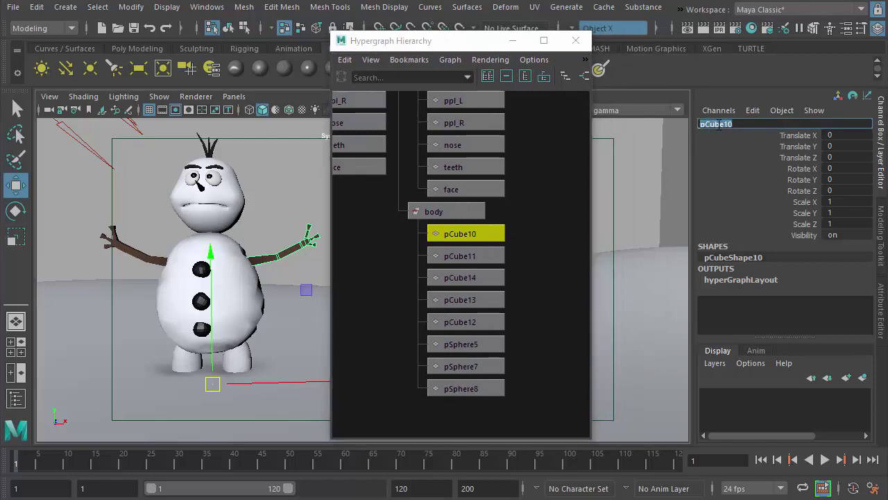
type("arm_L")
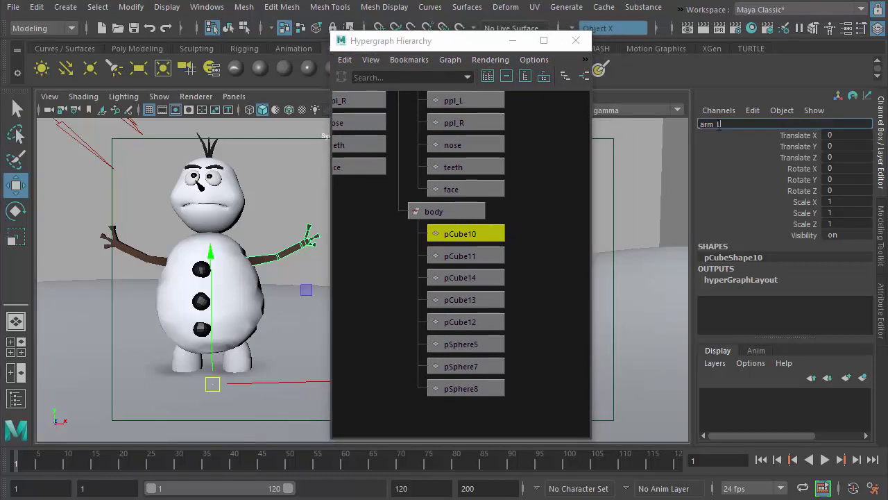
key("Return")
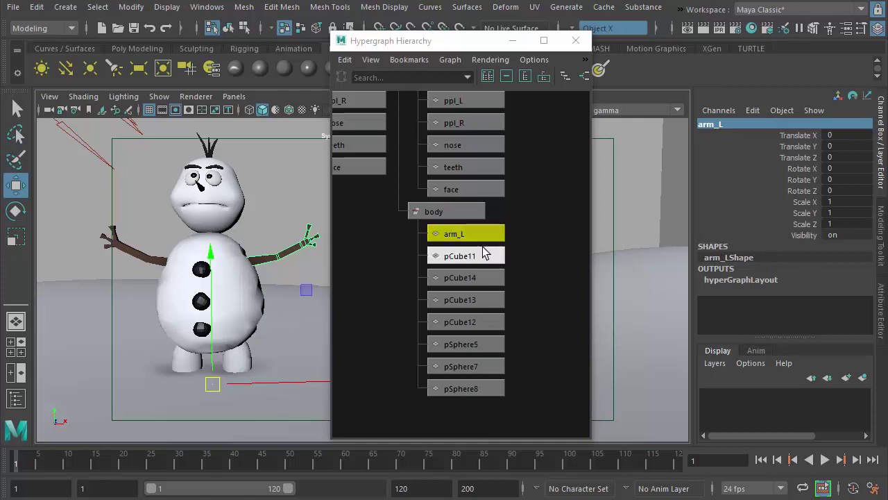
left_click(486, 255)
double_click(714, 126)
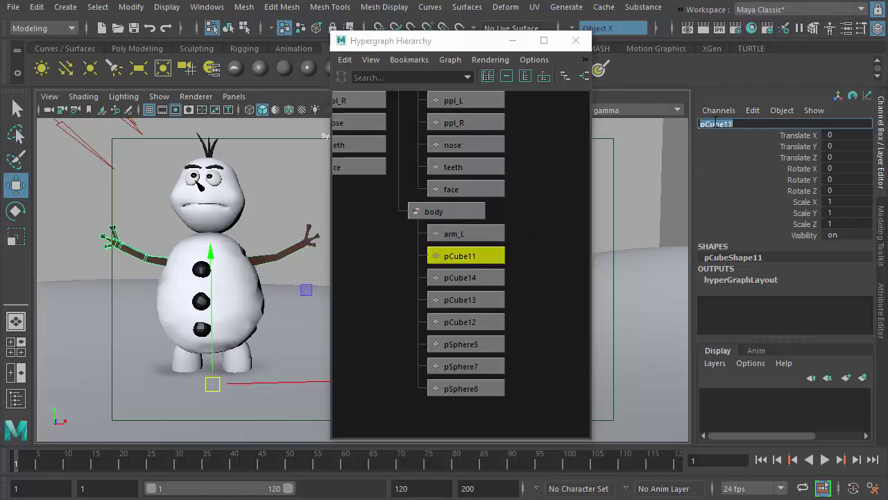
type("arm_R")
key("Return")
Rename the button cubes to btn2 and btn3 and the torso sphere to ab
key("Right")
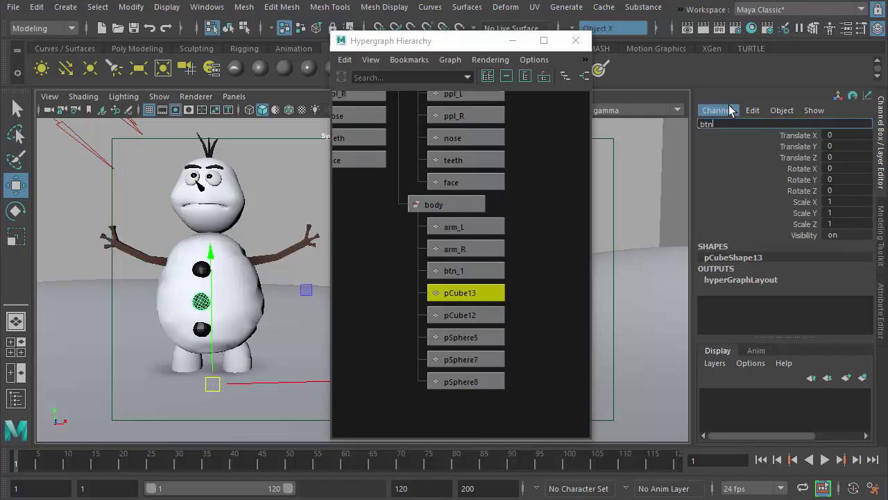
type("btn2")
key("Return")
type("btn3")
key("Return")
key("Down")
type("ab")
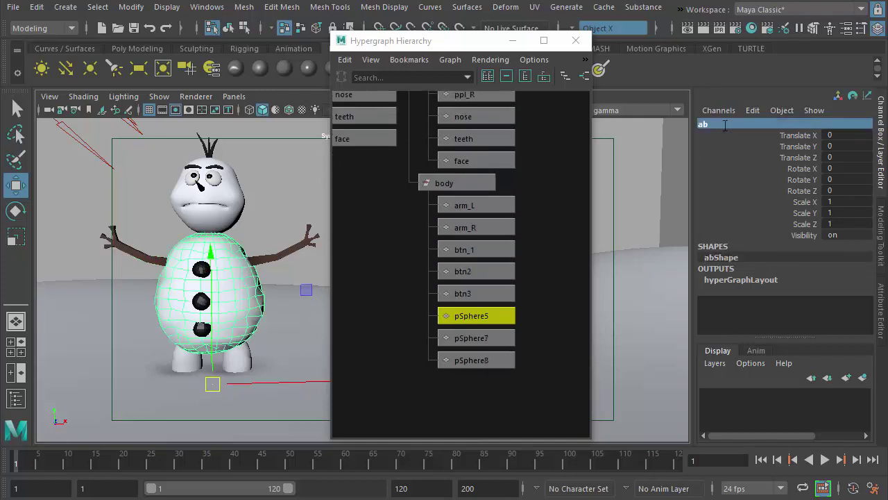
key("Return")
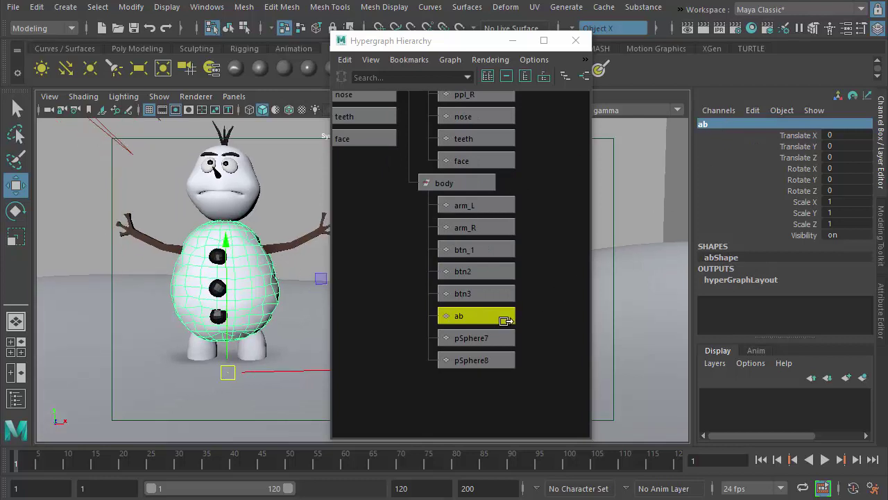
Rename the leg spheres pSphere7 and pSphere8 to leg_L and leg_R, then frame the hierarchy
left_click(495, 337)
left_click(746, 122)
type("leg_L")
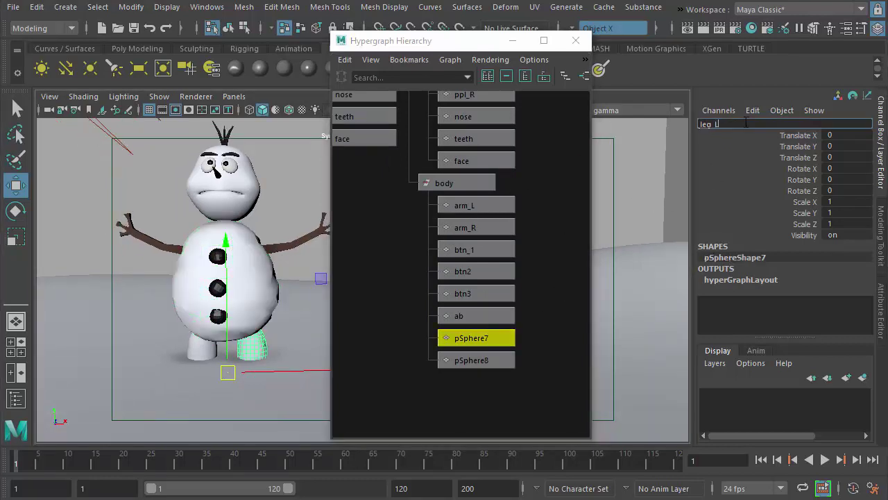
key("Return")
key("Down")
left_click(718, 126)
type("le")
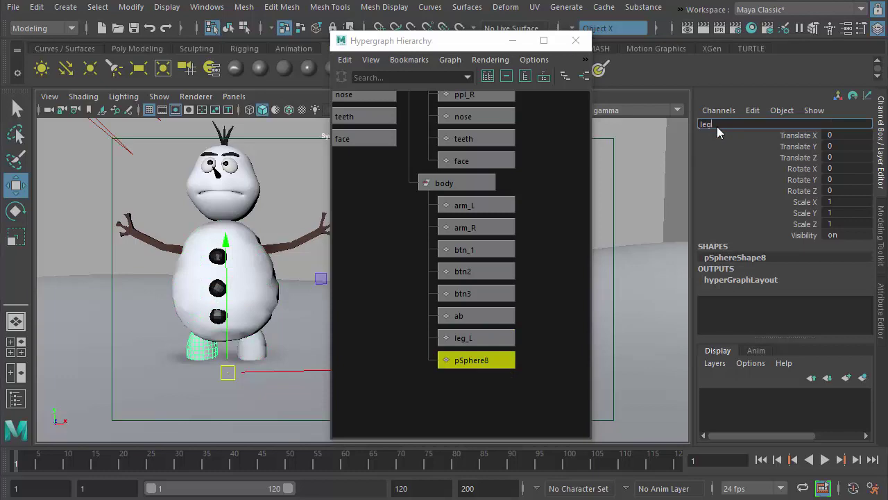
type("_R")
key("Return")
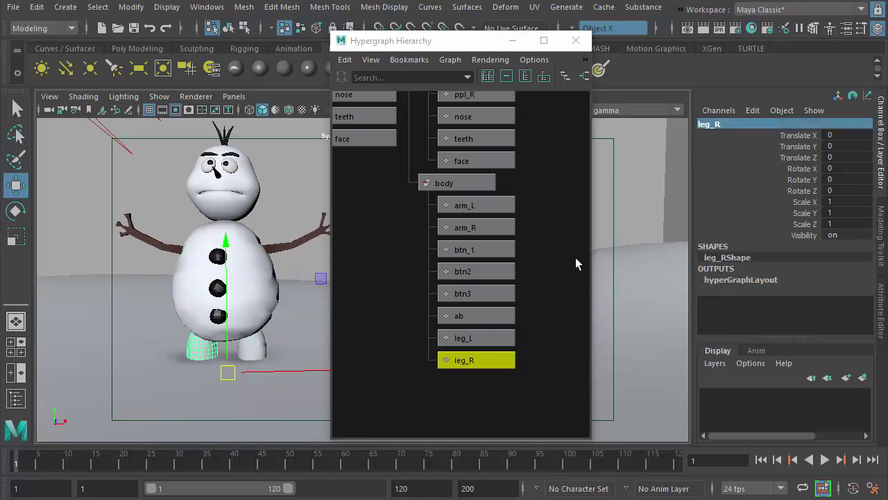
key("a")
left_click(543, 297)
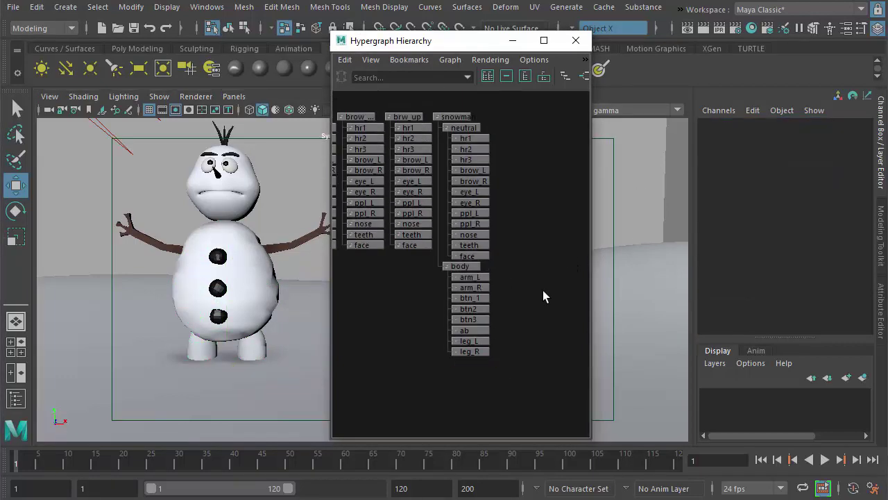